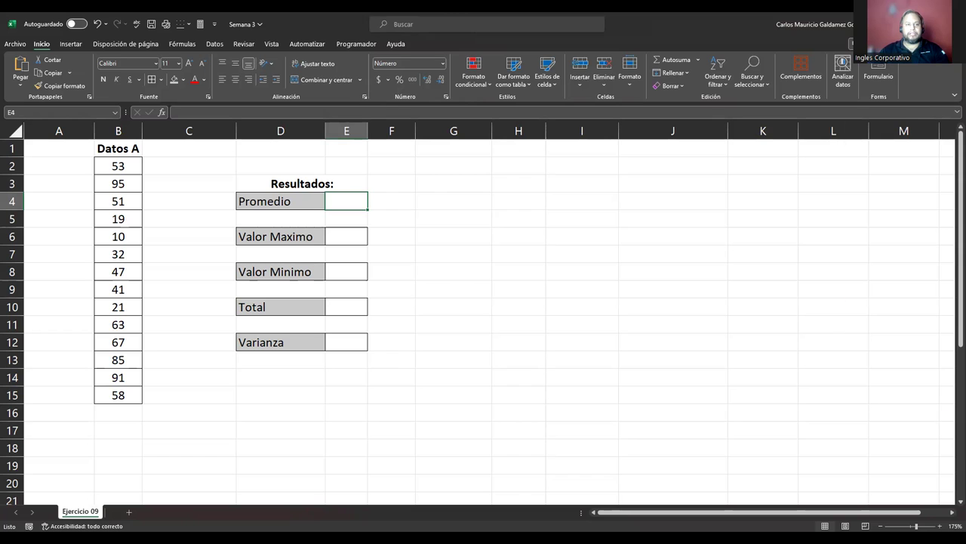
Step: Begin a SUBTOTALES formula in the Promedio result cell E4
double_click(348, 203)
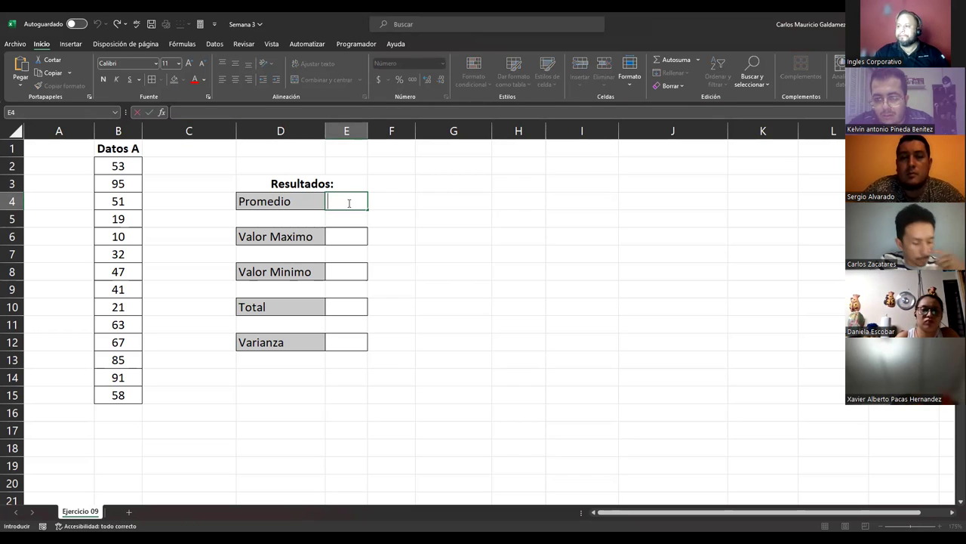
type("=")
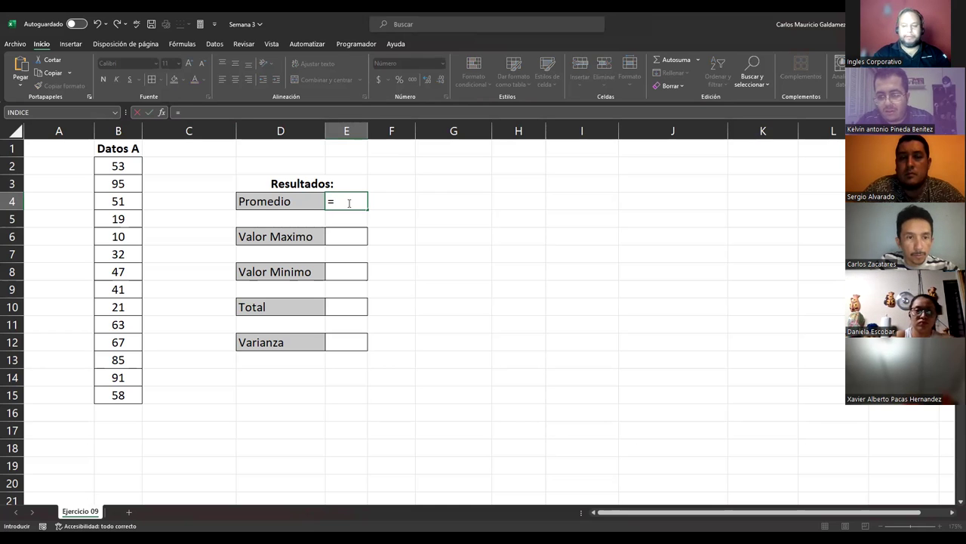
type("sub")
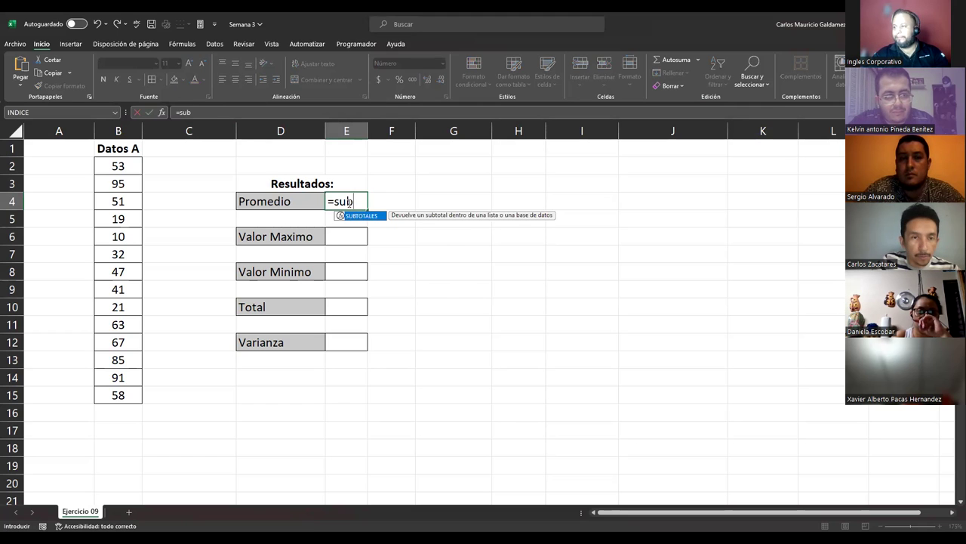
key("Tab")
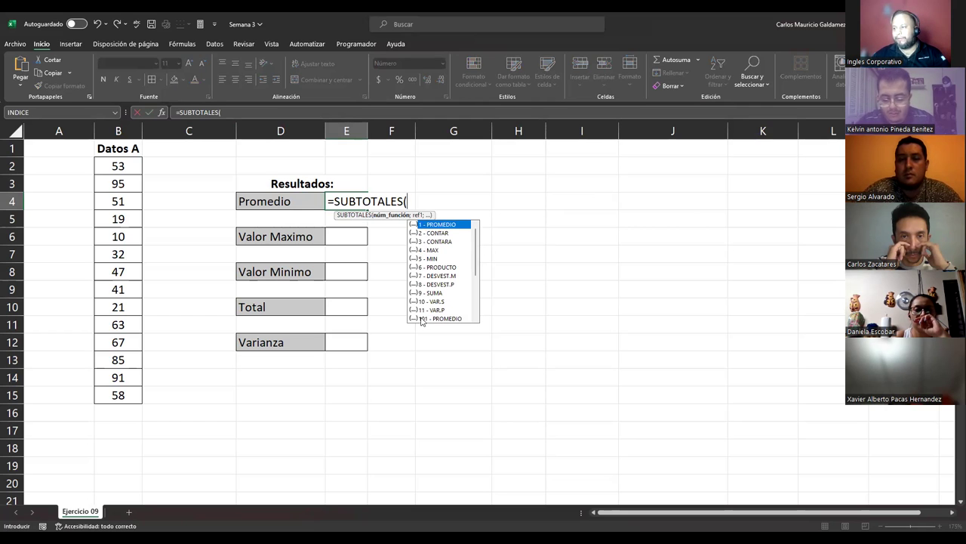
Step: Examine the function numbers offered for the first argument of SUBTOTALES
left_click(447, 242)
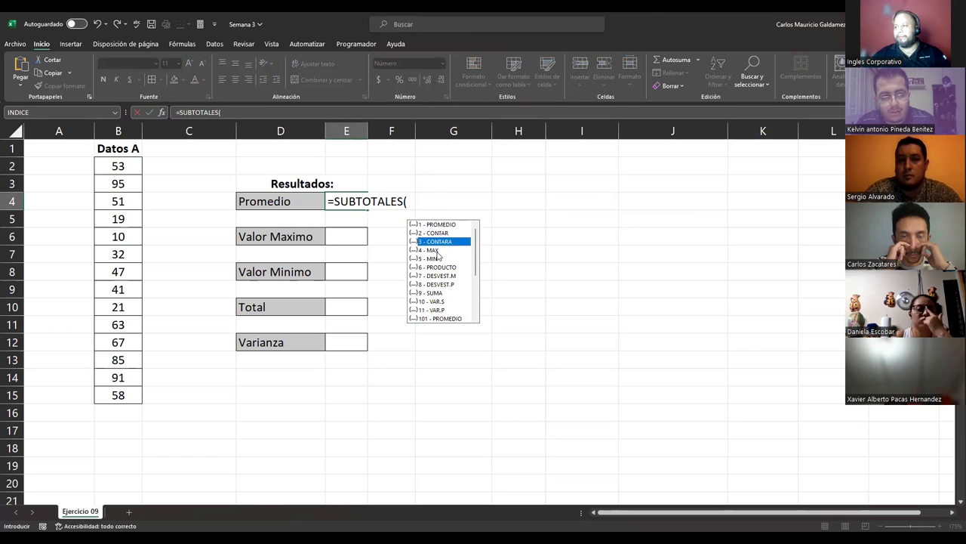
left_click_drag(473, 259, 474, 240)
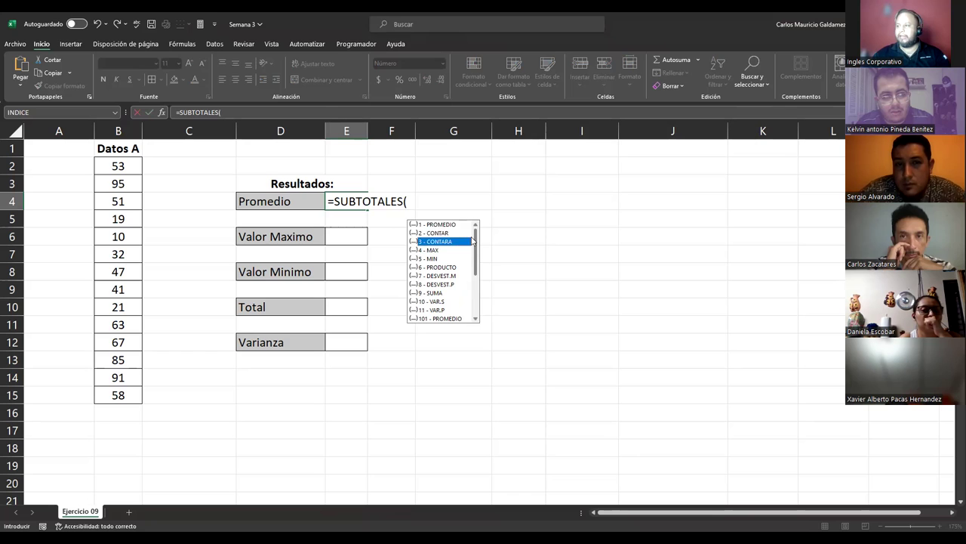
key("Up")
key("Up")
key("Down")
key("Down")
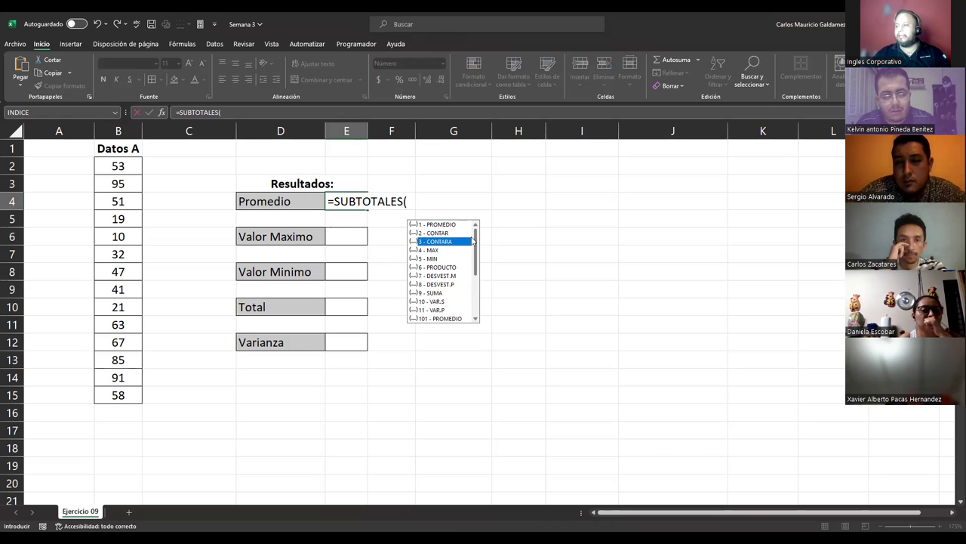
key("Down")
key("Down")
key("Down")
key("Up")
key("Up")
key("Up")
key("Up")
key("Up")
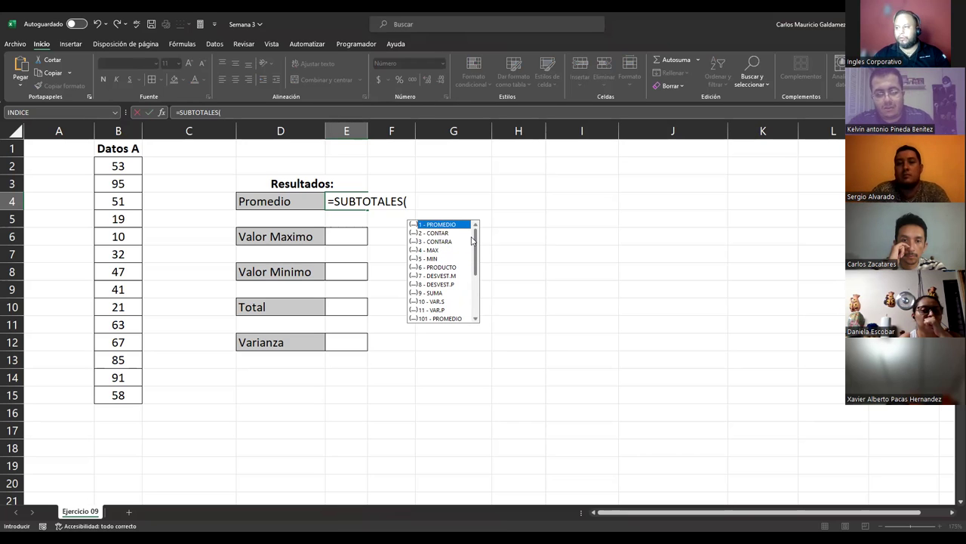
Step: Use function 1 - PROMEDIO and complete the E4 formula as =SUBTOTALES(1;B2:B15)
key("Tab")
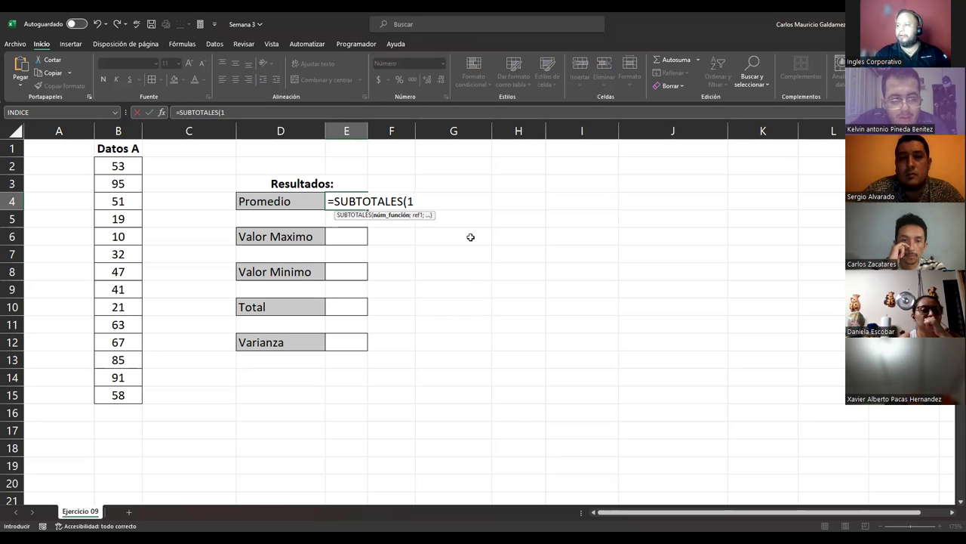
type(";")
left_click(104, 167)
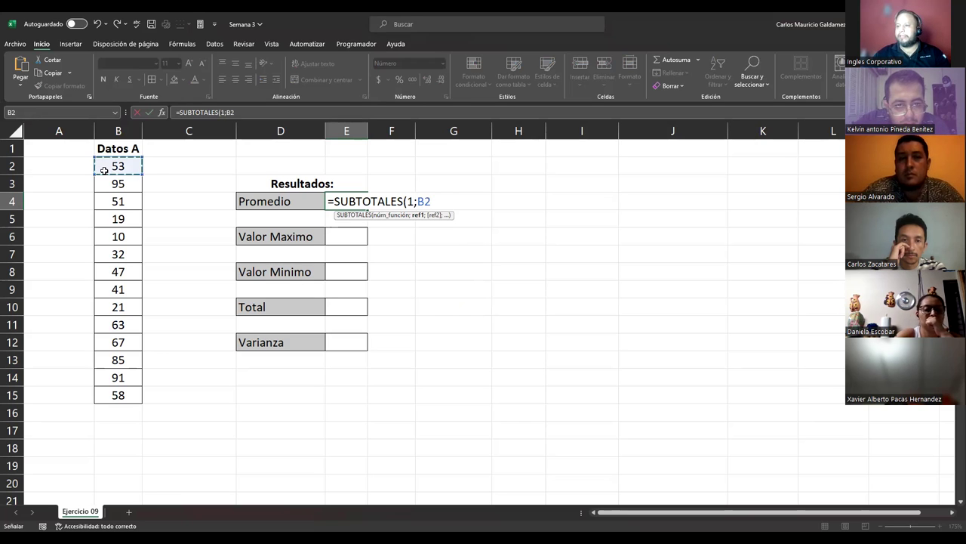
left_click(106, 389, "shift")
type(")")
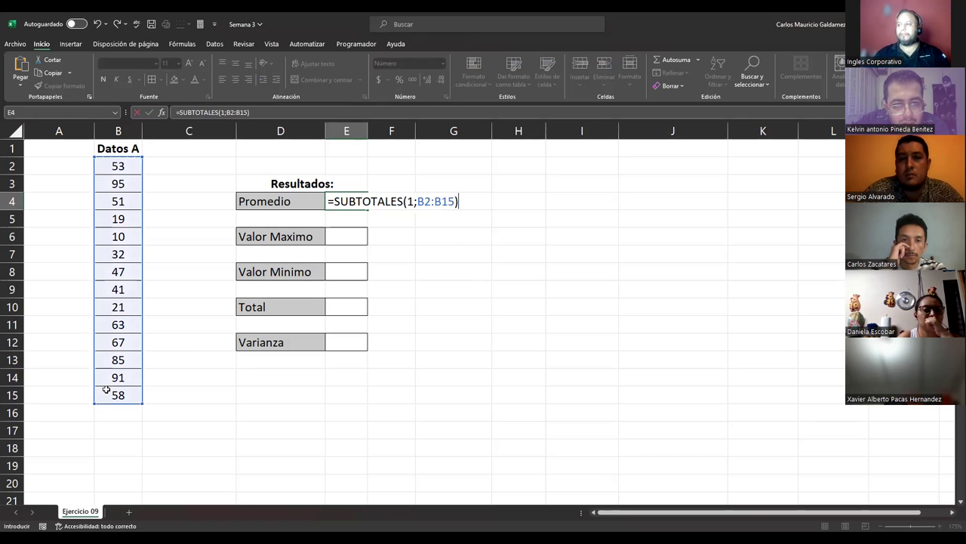
key("Return")
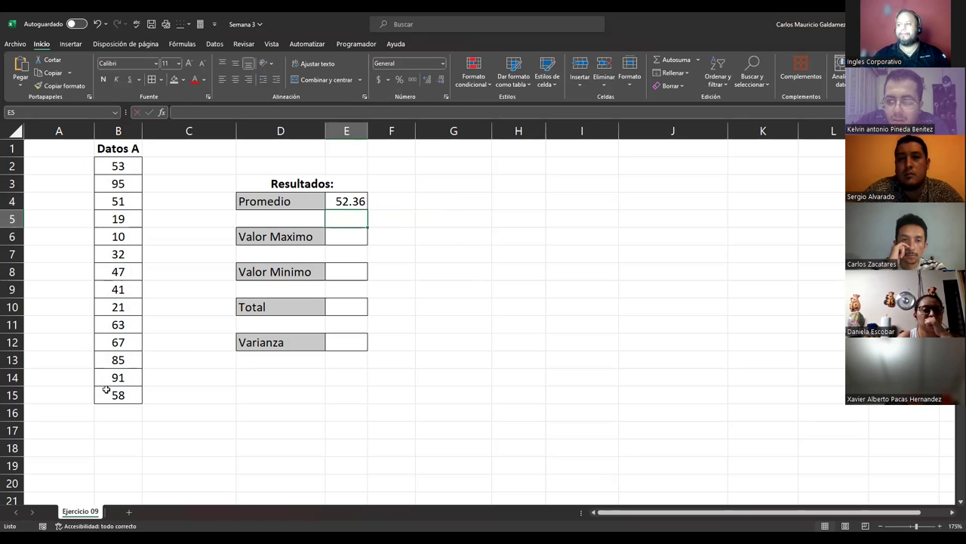
Step: Expand the average in E4 to six decimals and reduce it back to two
key("Up")
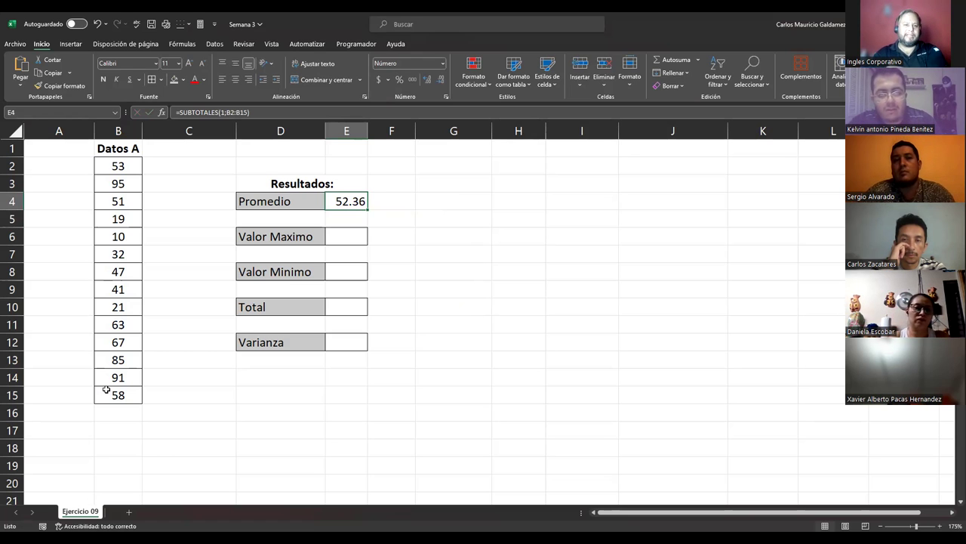
left_click(432, 83)
left_click(431, 83)
left_click(430, 83)
left_click(431, 84)
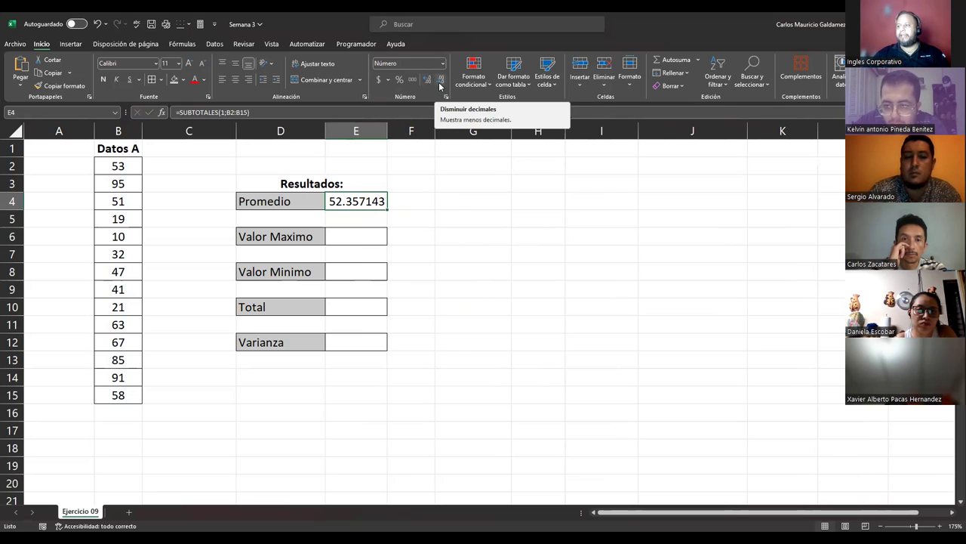
left_click(439, 86)
left_click(440, 86)
left_click(439, 85)
left_click(439, 86)
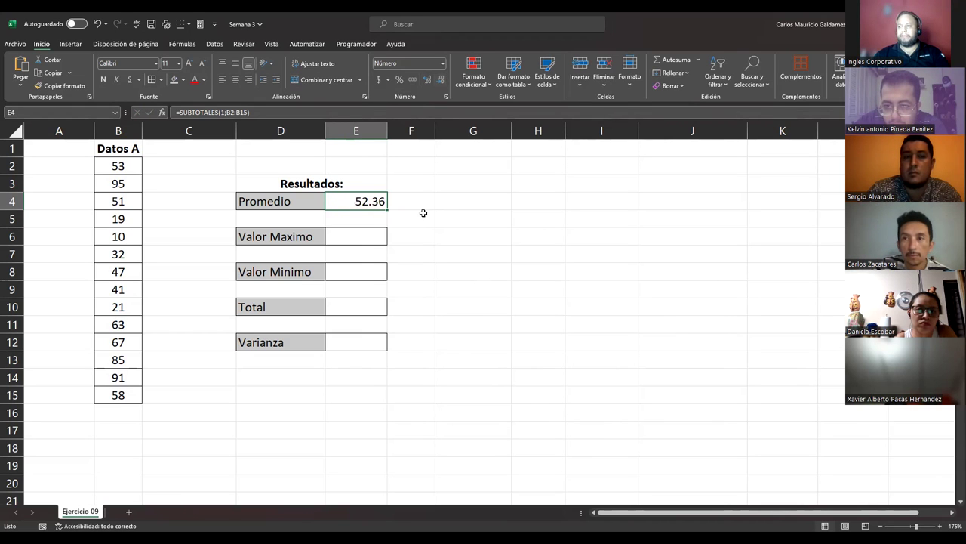
Step: Apply the two-decimal number format to all five result cells: E4, E6, E8, E10 and E12
left_click(355, 241)
left_click(346, 270, "ctrl")
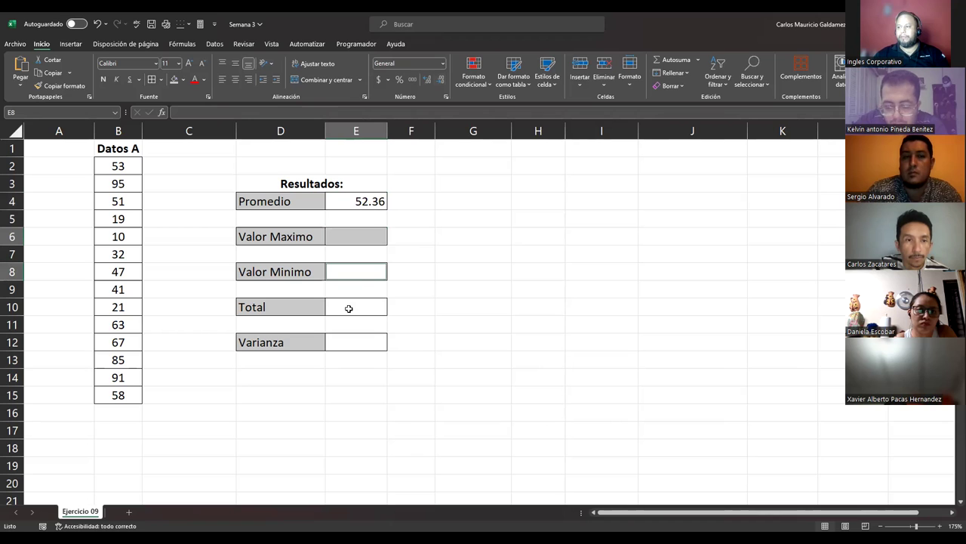
left_click(349, 308, "ctrl")
left_click(350, 342, "ctrl")
left_click(350, 204, "ctrl")
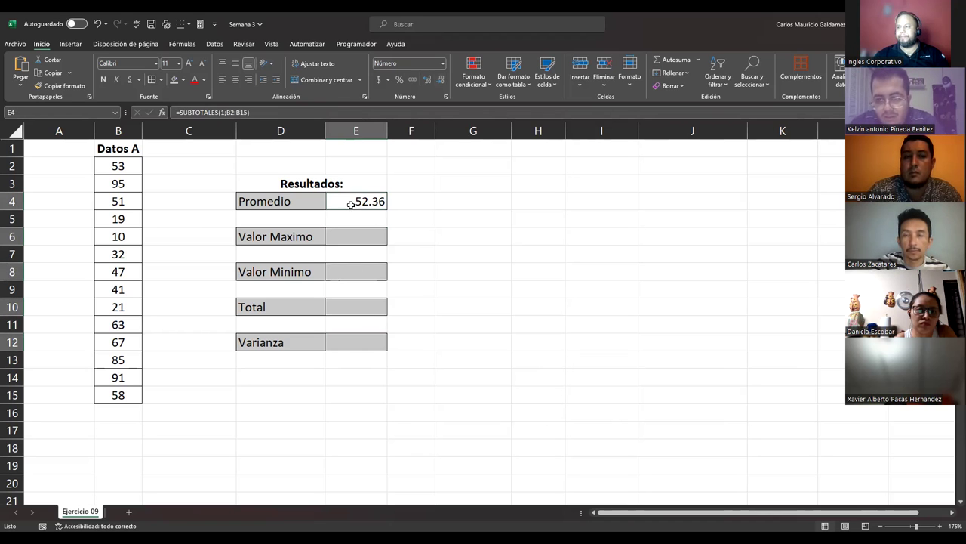
left_click(427, 79)
left_click(441, 80)
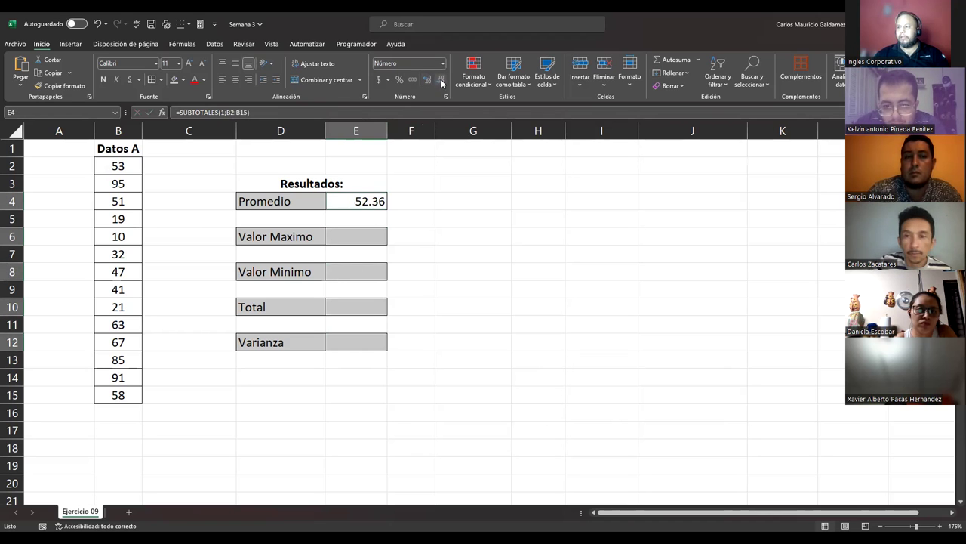
left_click(367, 235)
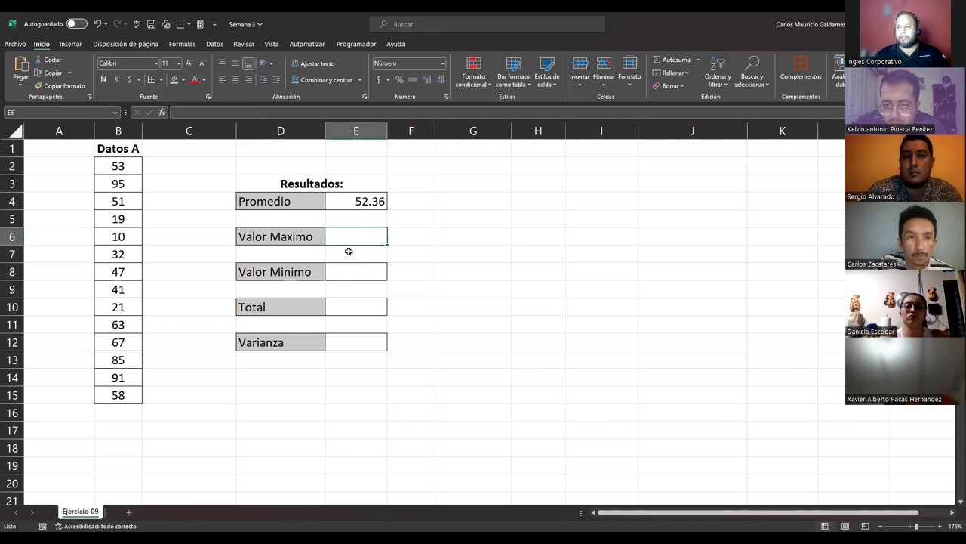
left_click(346, 276)
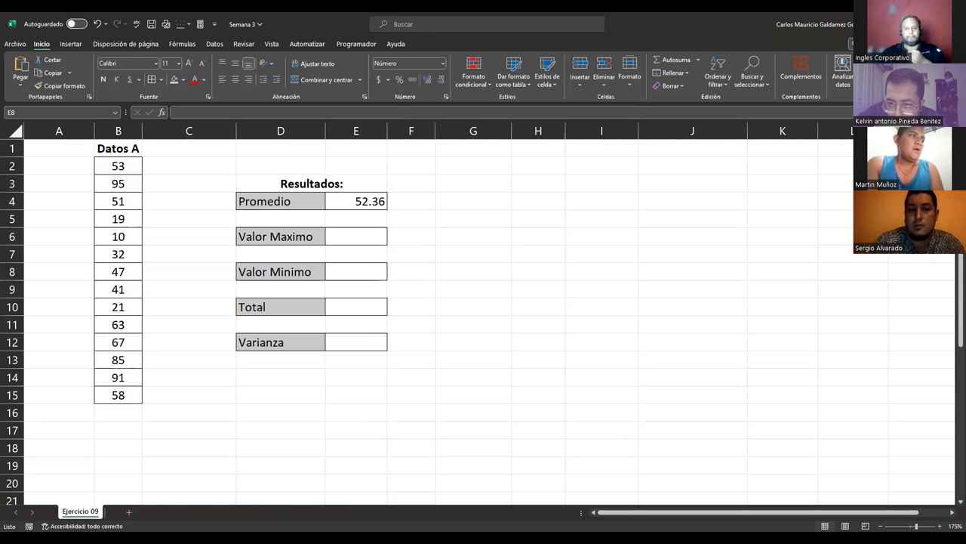
Step: Begin a SUBTOTALES formula in the Valor Maximo cell E6 with function 4 - MAX
left_click(366, 237)
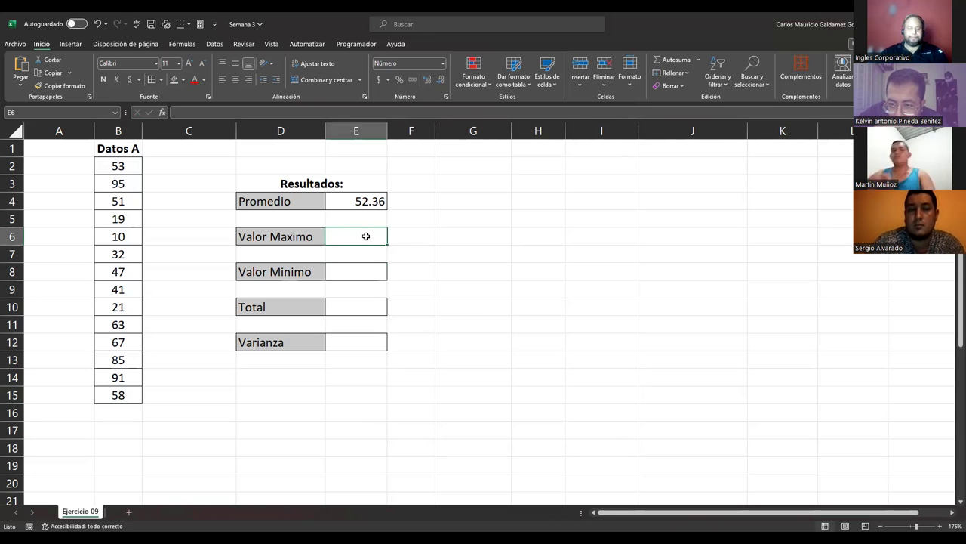
type("=")
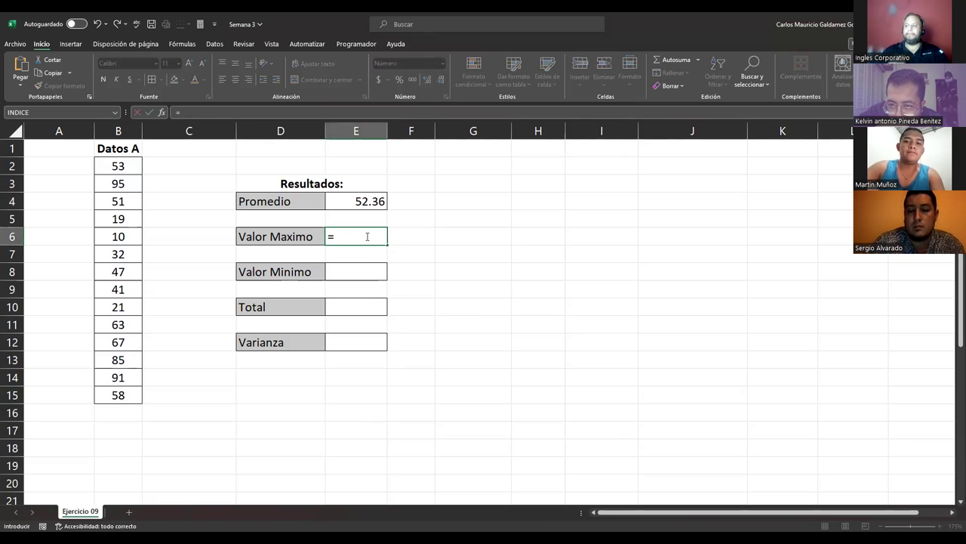
type("SUBTOTALES(")
key("Down")
key("Down")
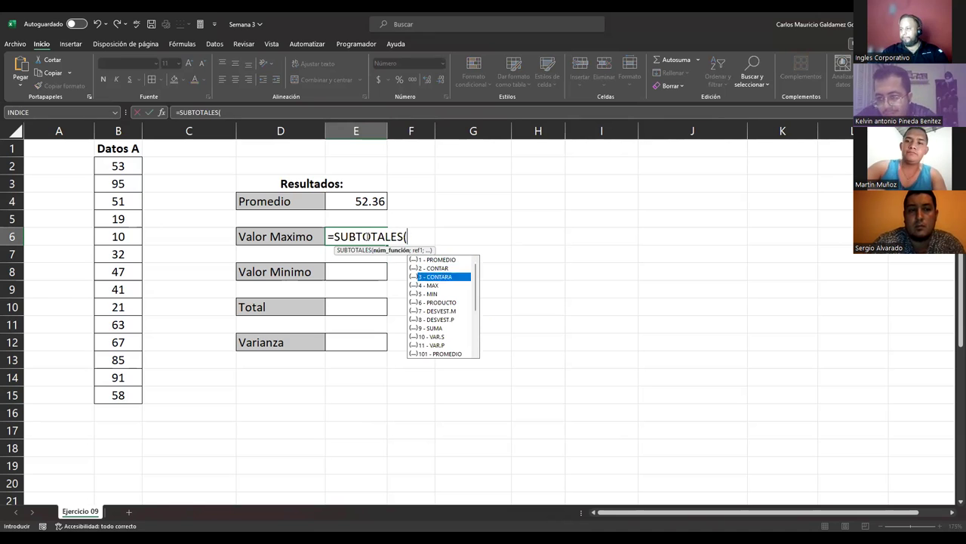
key("Down")
key("Down")
key("Down")
key("Down")
key("Down")
key("Down")
key("Up")
key("Up")
key("Up")
key("Up")
key("Up")
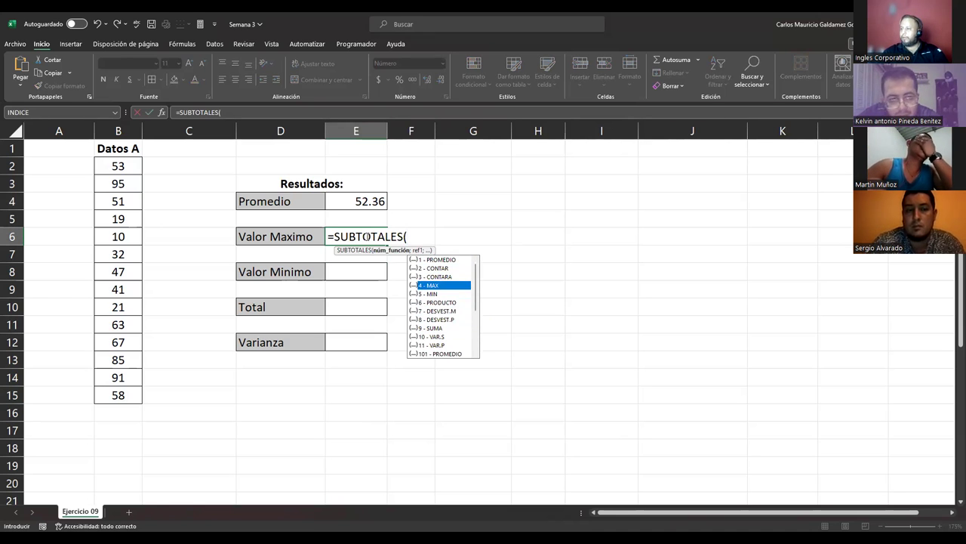
key("Tab")
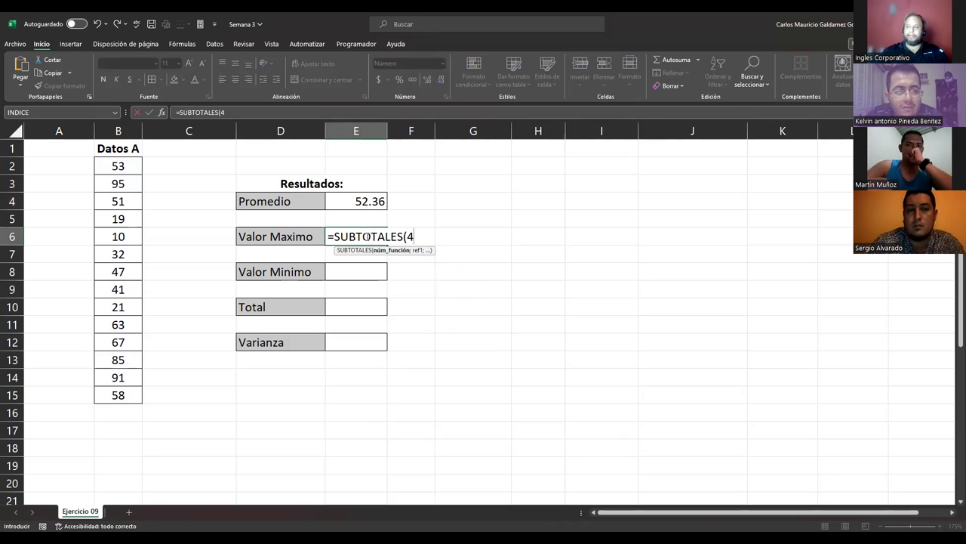
Step: Complete the maximum formula in E6 with the Datos A values B2:B15 as its reference
type(";")
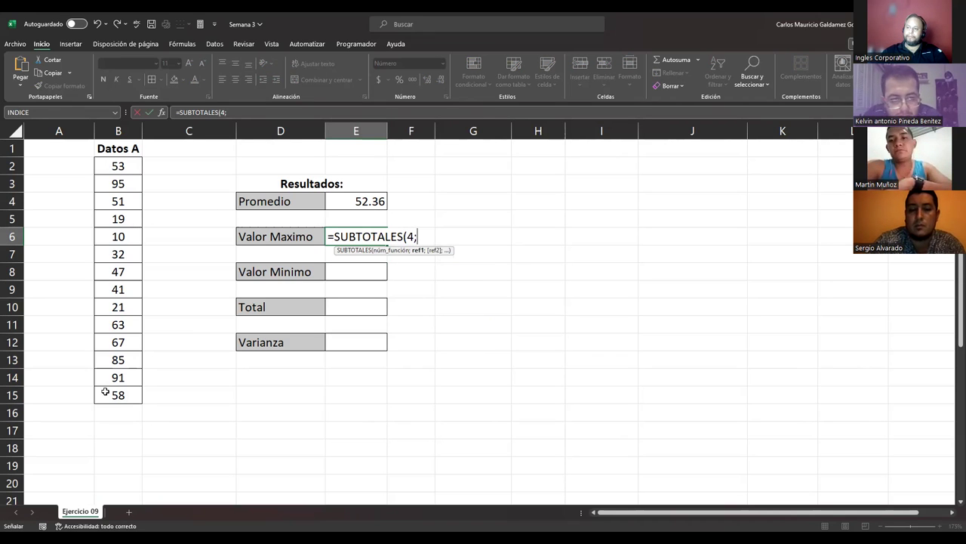
left_click(105, 392)
key("ctrl+shift+Up")
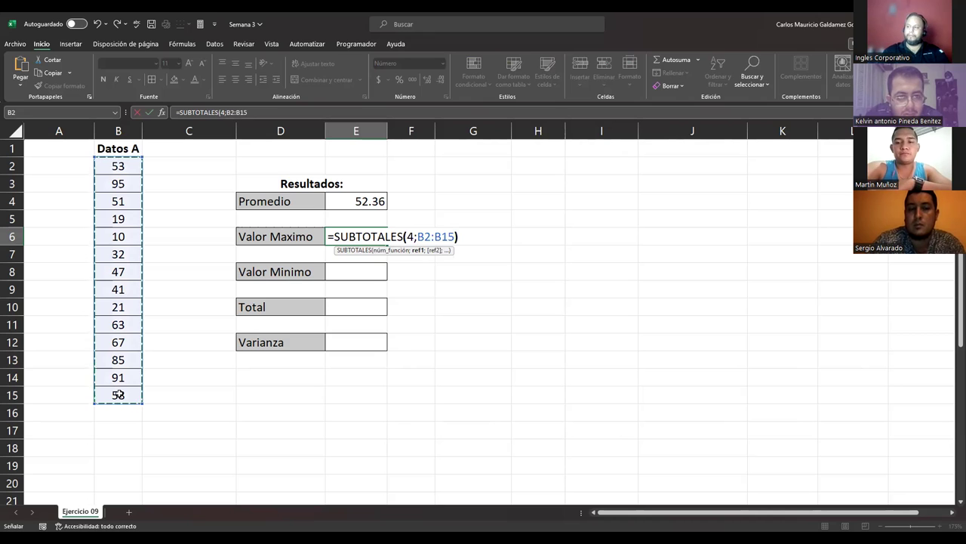
key("Return")
Step: Begin a SUBTOTALES formula in the Valor Minimo cell E8 with function 5 - MIN
key("Down")
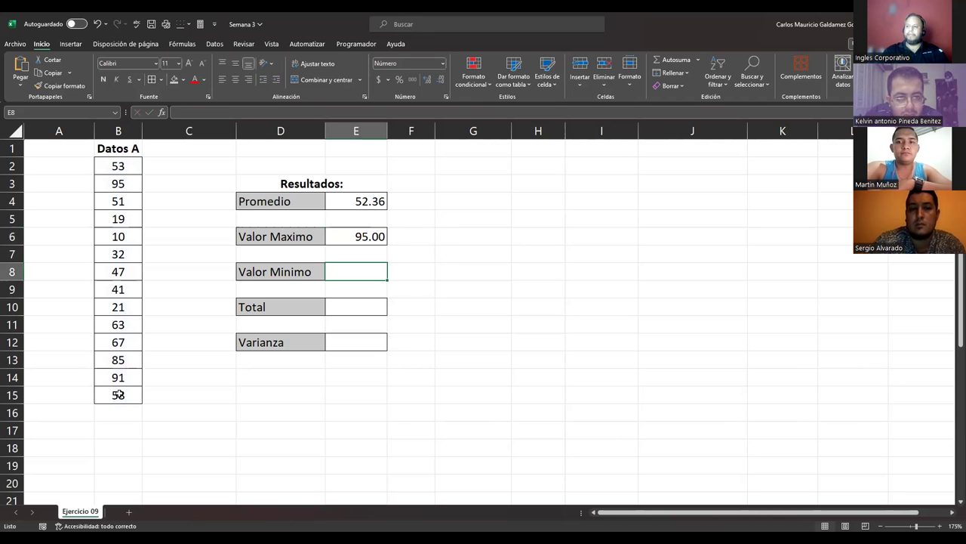
type("=")
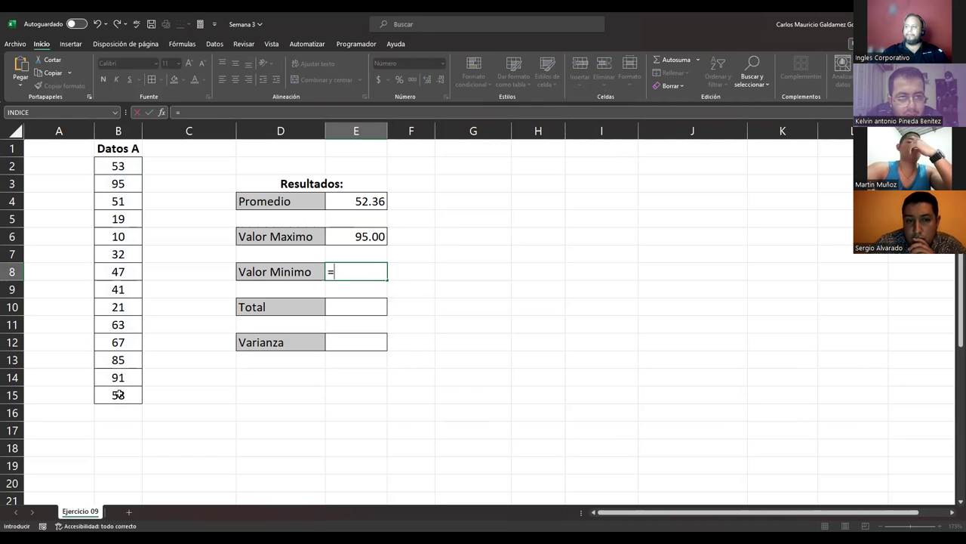
type("SUBTOTALES(")
key("Down")
key("Down")
key("Down")
key("Down")
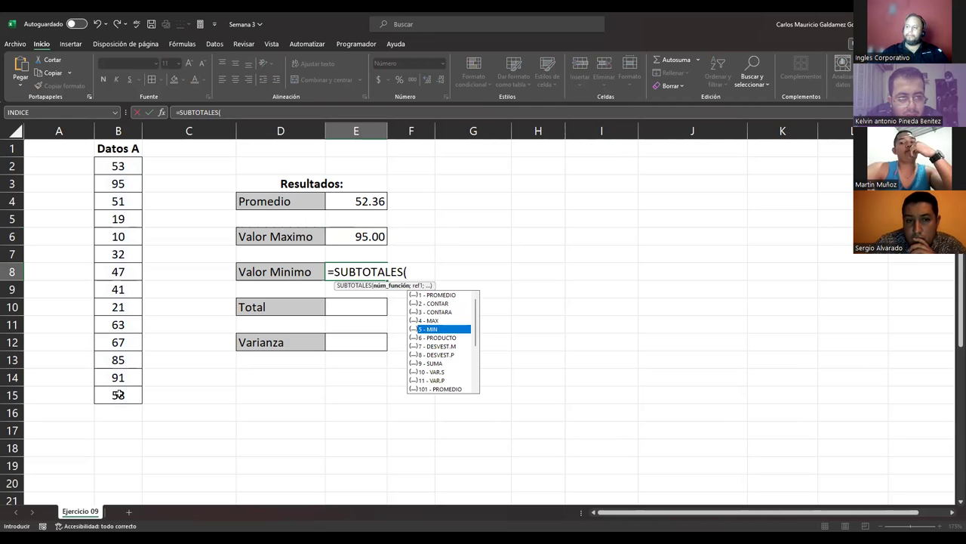
key("Tab")
Step: Complete the minimum formula in E8 with the Datos A values B2:B15 as its reference
type(";")
left_click(118, 166)
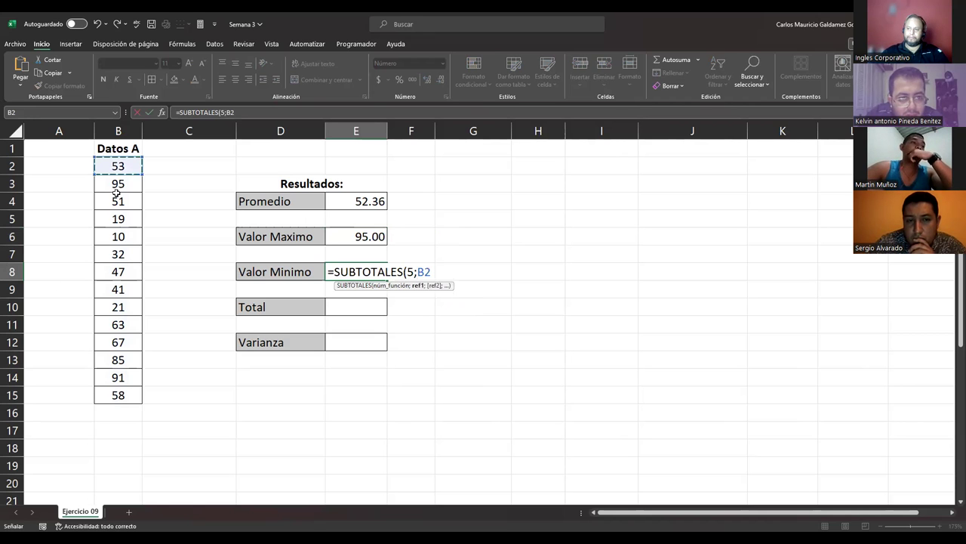
left_click(132, 397, "shift")
type(")")
key("Return")
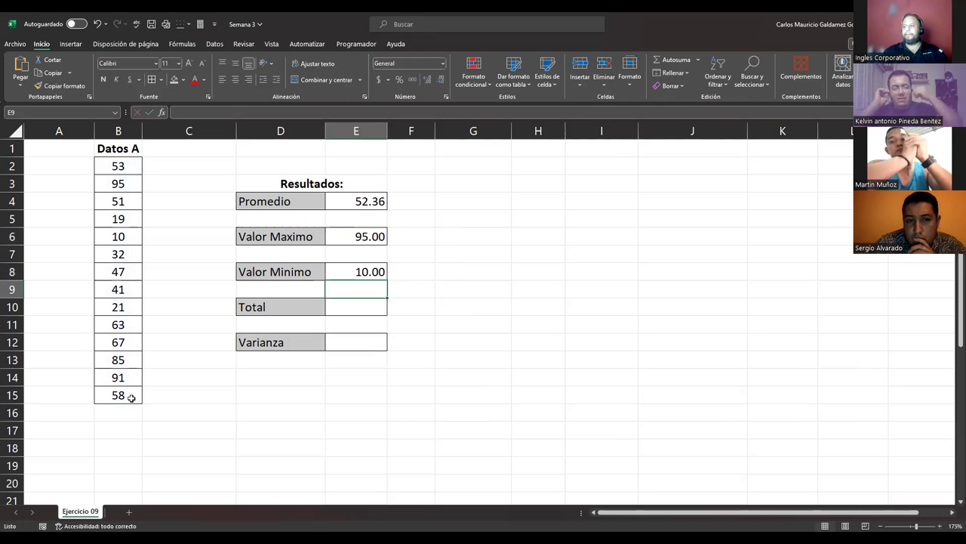
Step: Begin a SUBTOTALES formula in the Total cell E10 with function 9 - SUMA
left_click(362, 305)
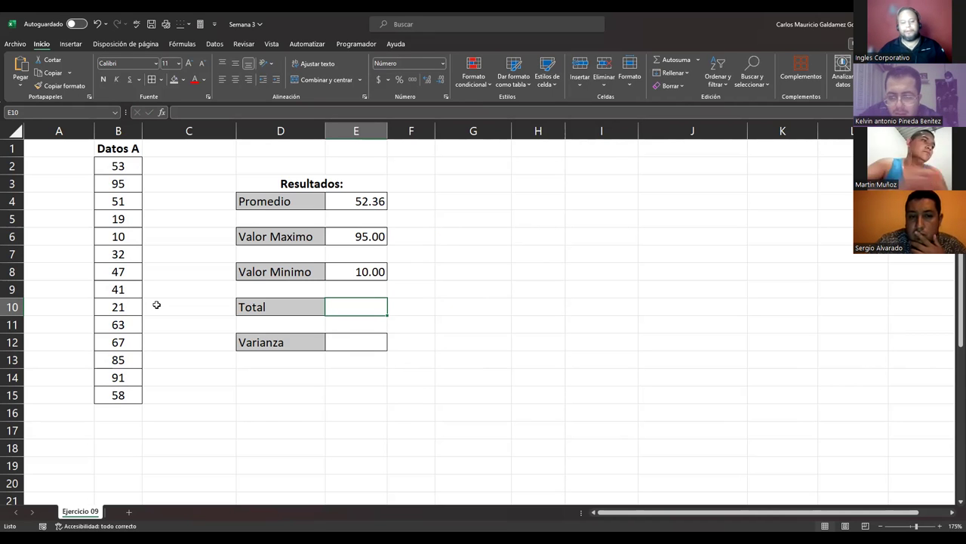
type("=")
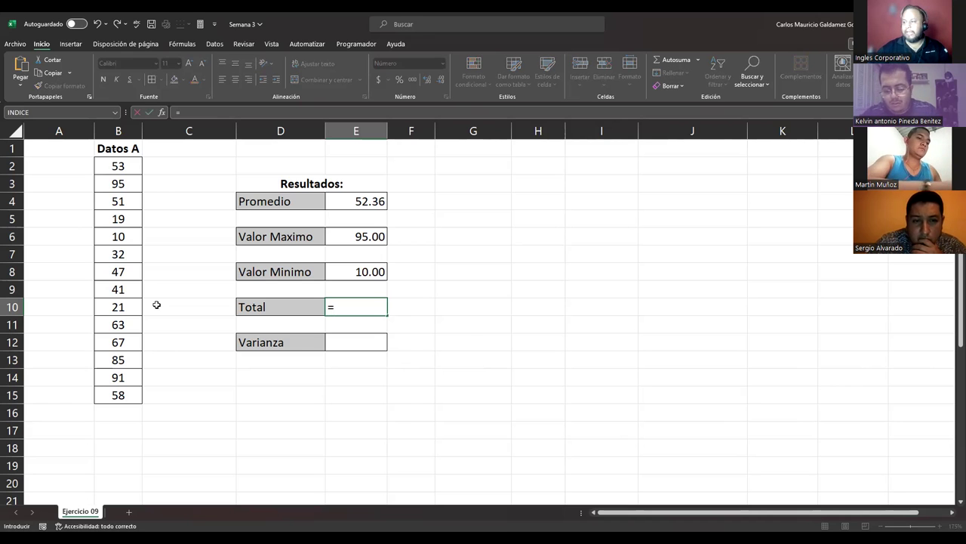
type("SUBTOTALES(")
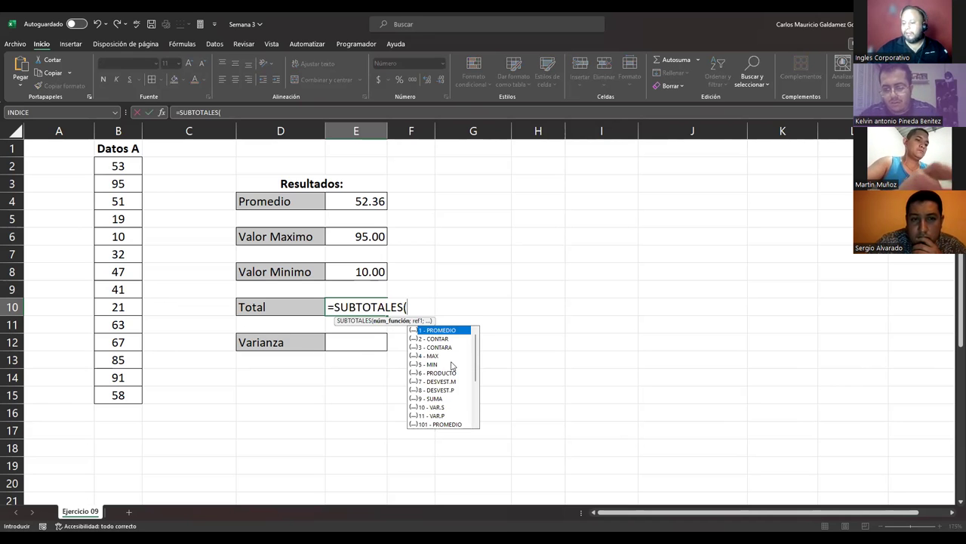
key("Down")
key("Down")
key("Down")
key("Down")
key("Down")
key("Down")
key("Down")
key("Down")
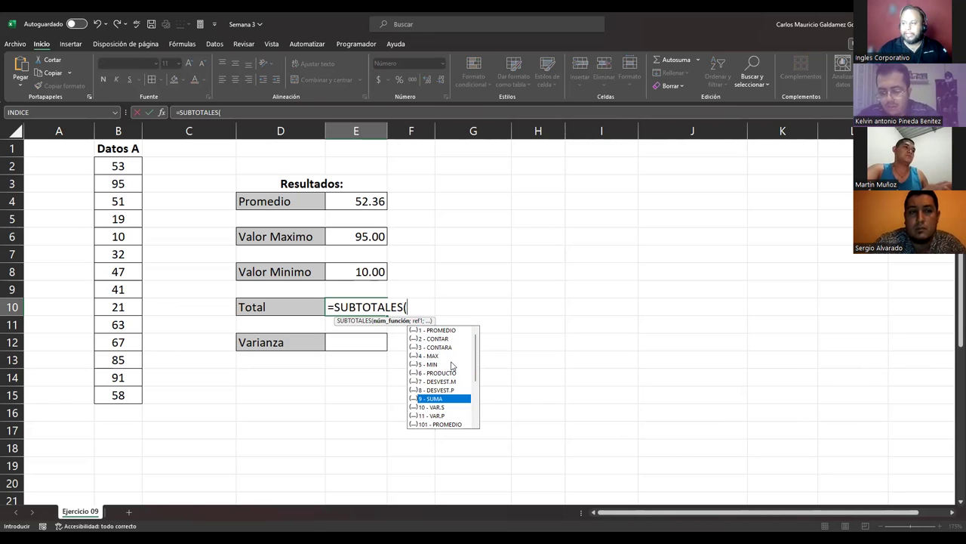
type("9")
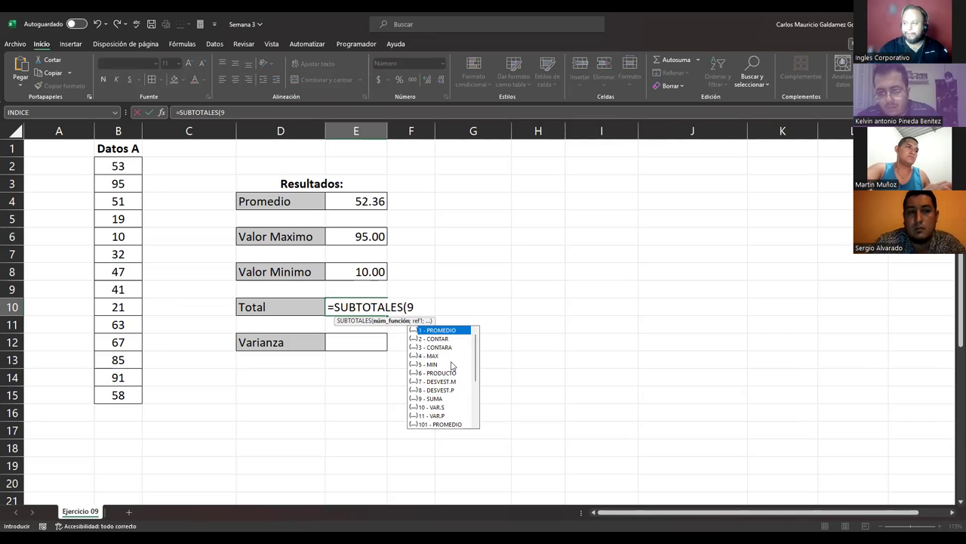
Step: Complete the total formula in E10 with the Datos A values B2:B15 as its reference
type(";")
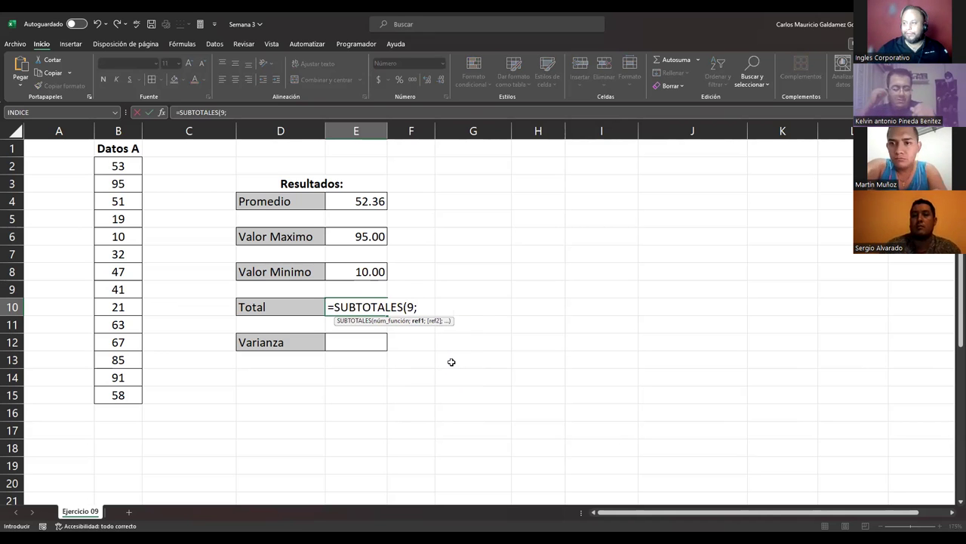
left_click(128, 168)
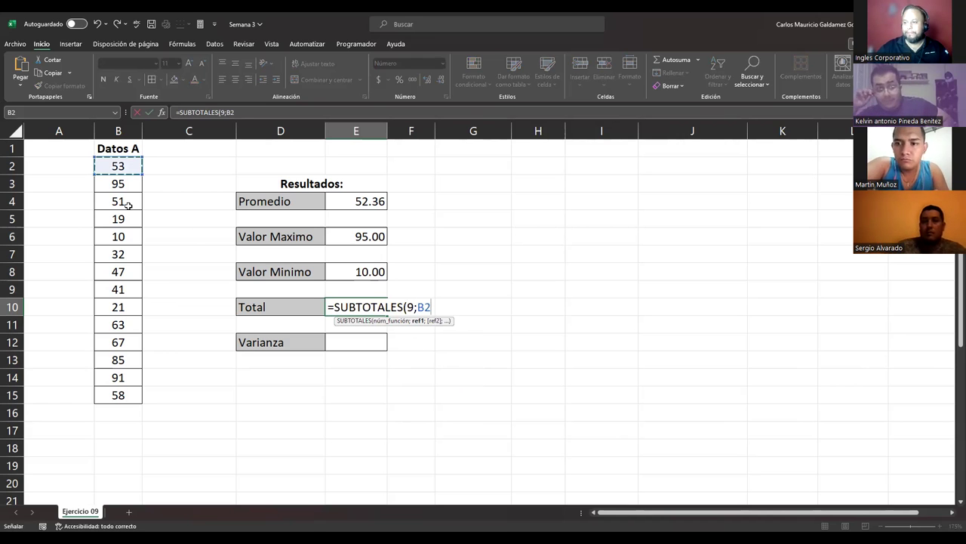
left_click_drag(129, 394, 129, 394)
type(")")
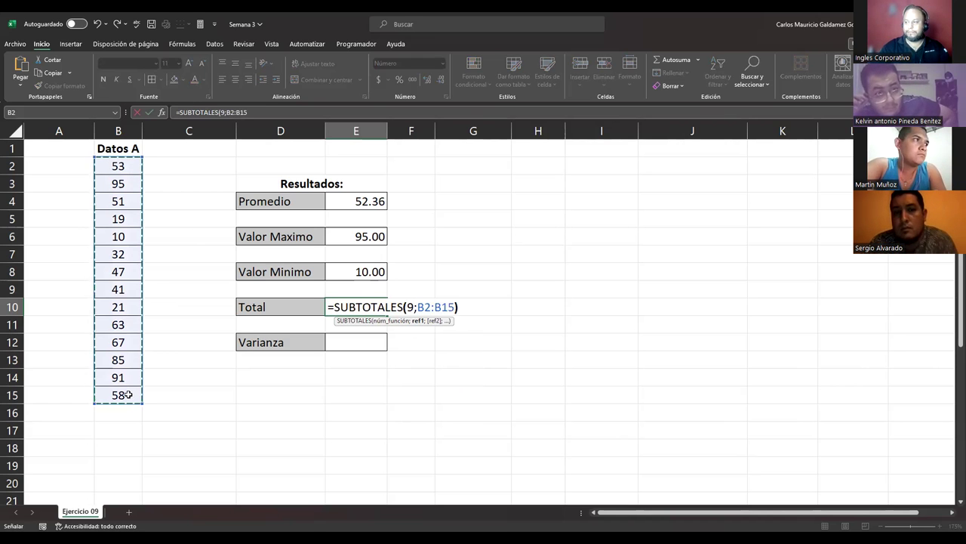
key("ctrl+Return")
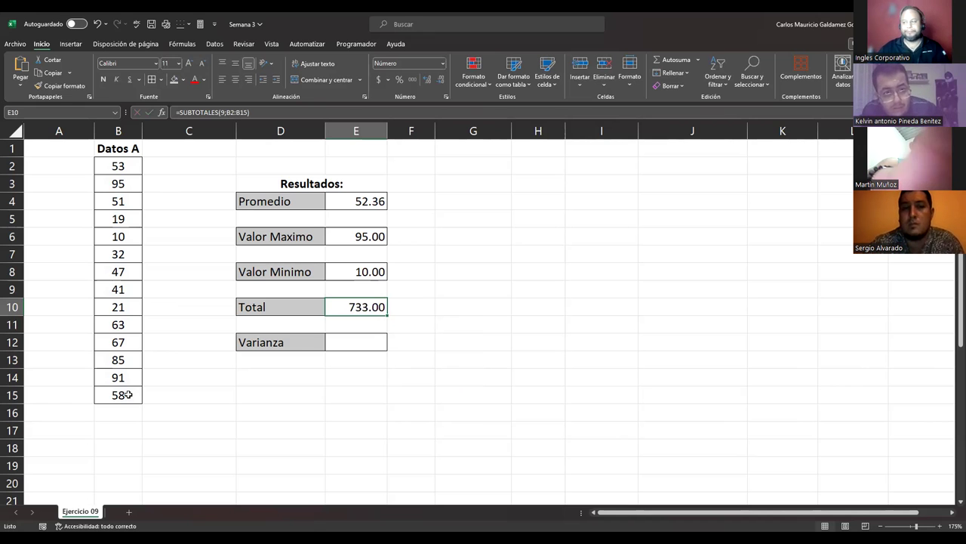
Step: Begin a SUBTOTALES formula in the Varianza cell E12 with function 10 - VAR.S
left_click(363, 341)
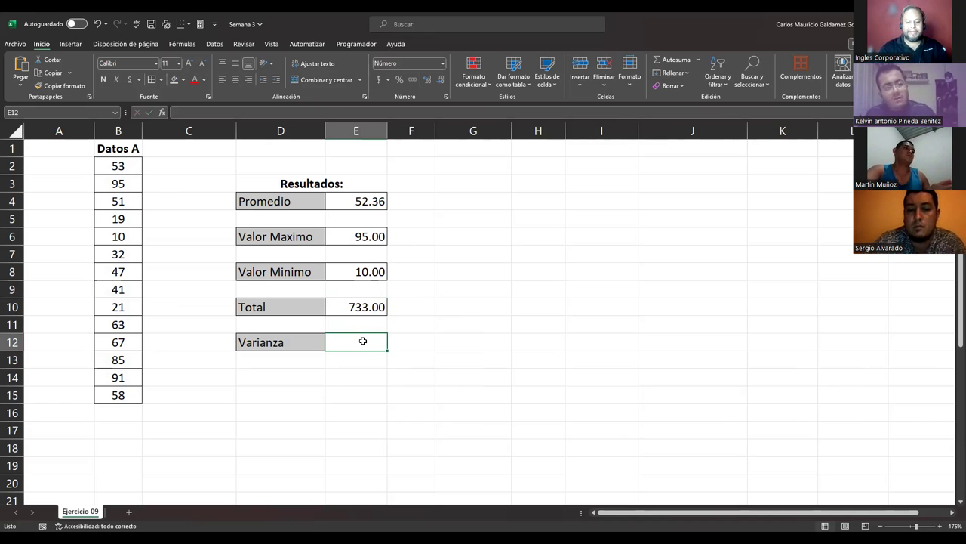
type("=")
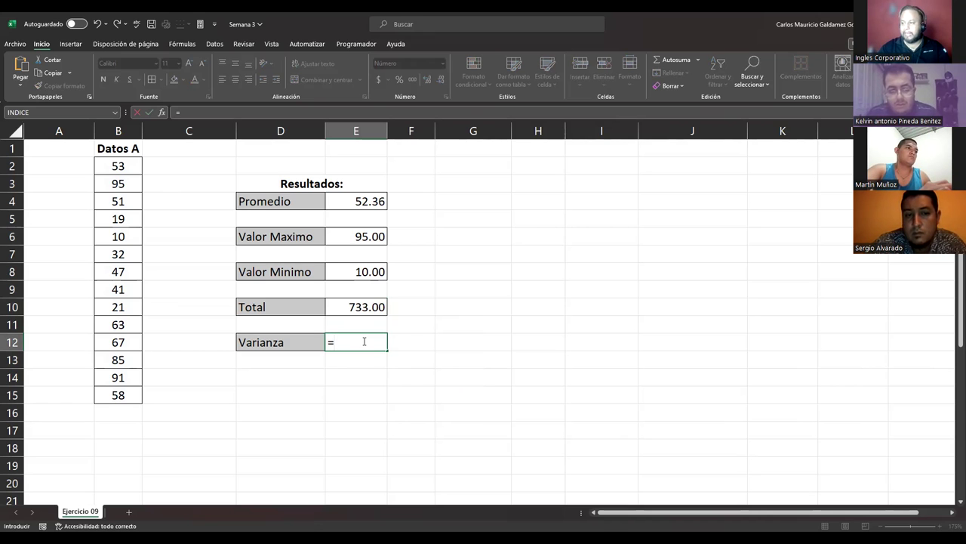
type("SUBTOTALES(")
key("Down")
key("Down")
key("Down")
key("Down")
key("Down")
key("Down")
key("Down")
key("Down")
key("Down")
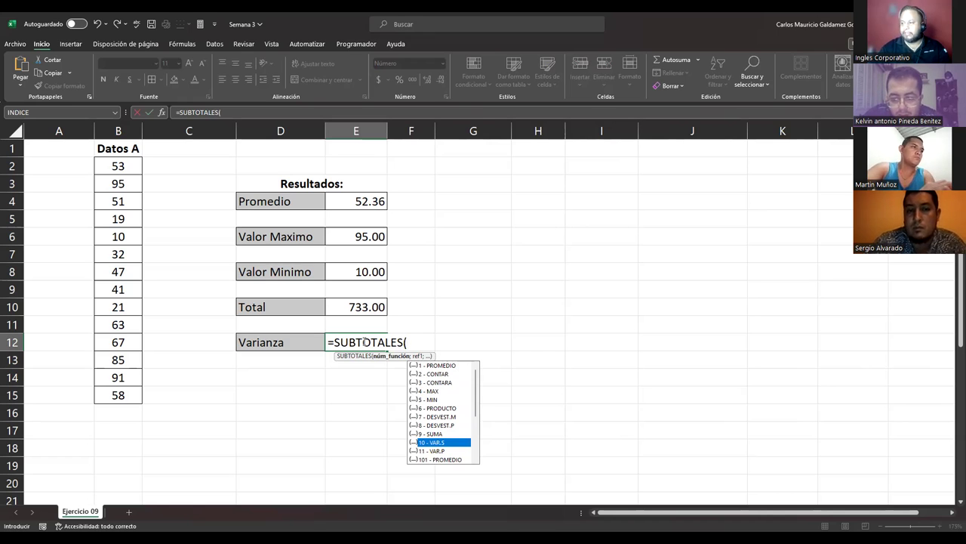
key("Tab")
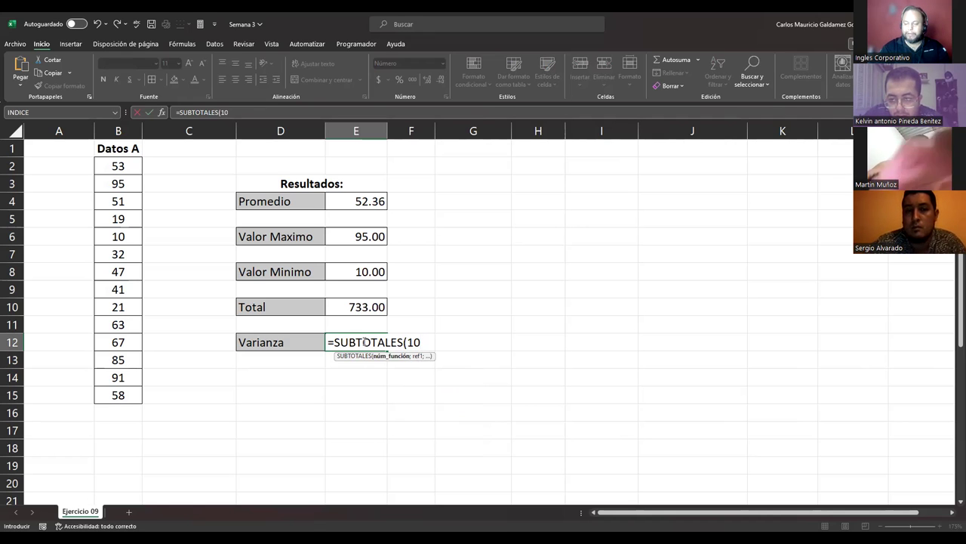
Step: Complete the variance formula in E12 with the Datos A values B2:B15 as its reference
type(";")
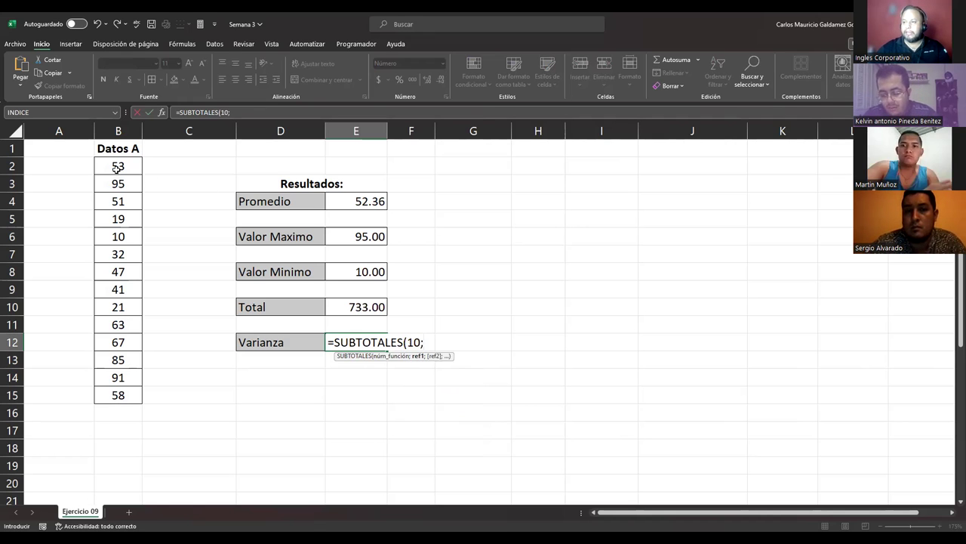
left_click_drag(118, 165, 115, 403)
type(")")
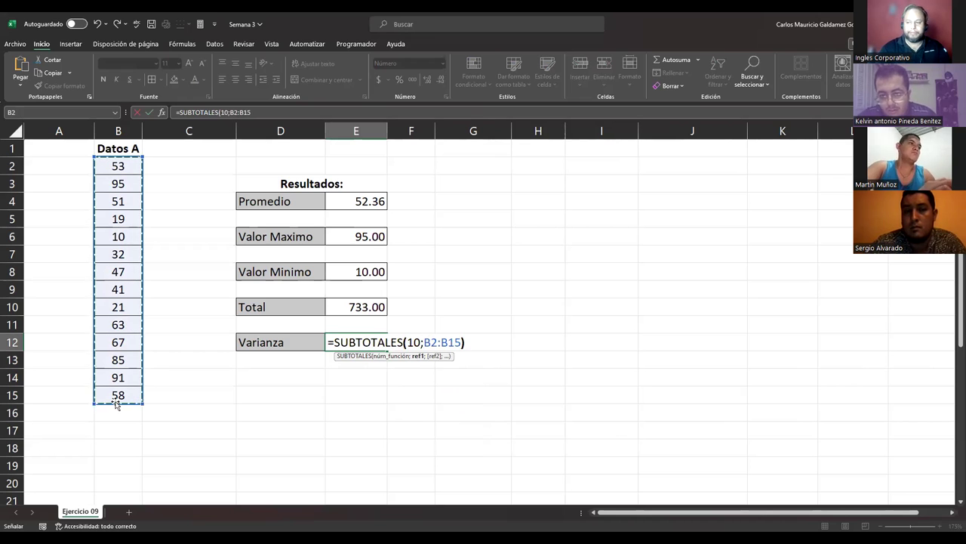
key("Return")
key("Up")
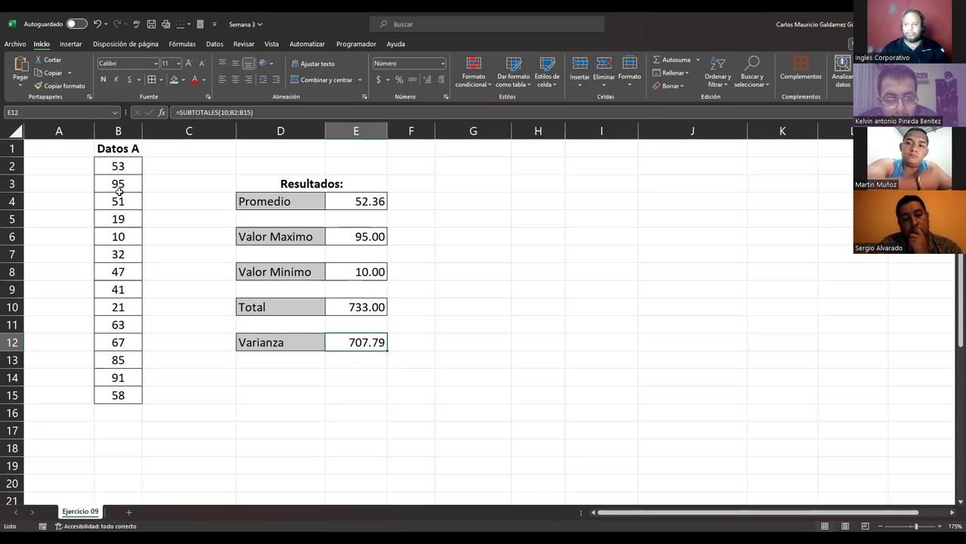
Step: Review the Datos A values B2:B15 and the formulas for Promedio, Valor Maximo and Varianza
left_click_drag(111, 167, 114, 394)
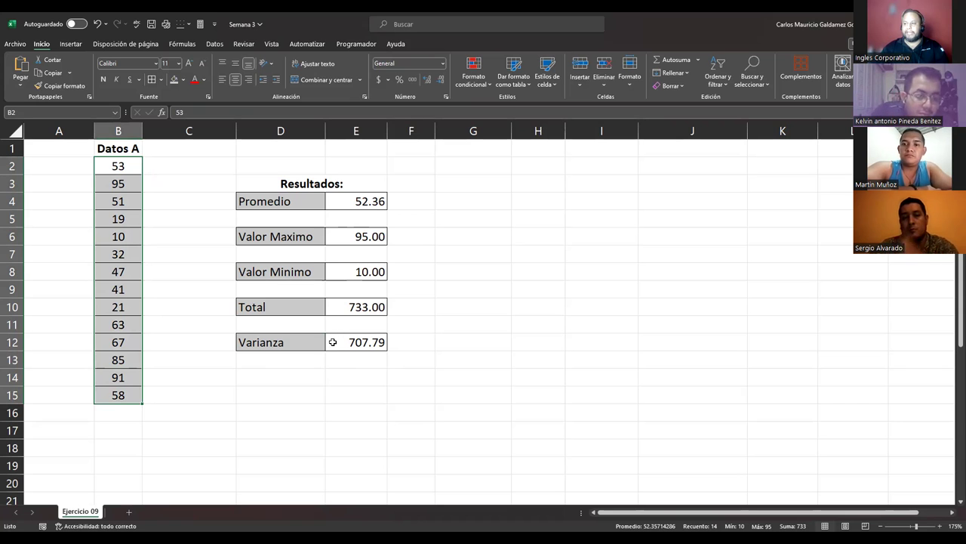
left_click(344, 203)
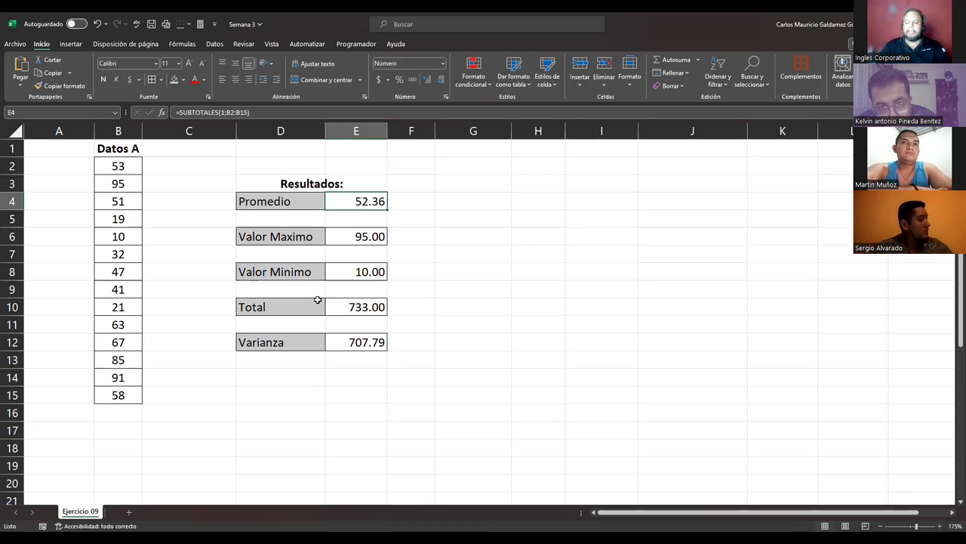
left_click(363, 234)
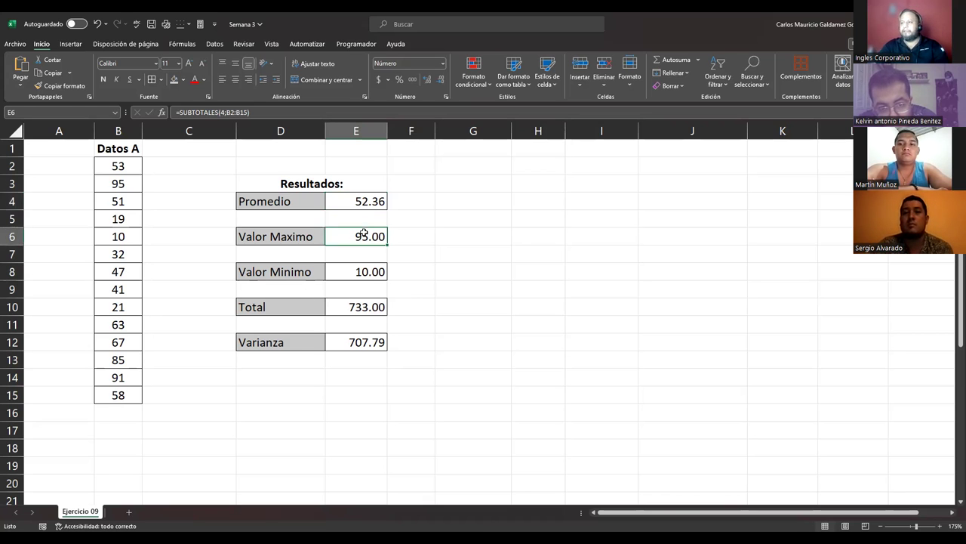
left_click(355, 345)
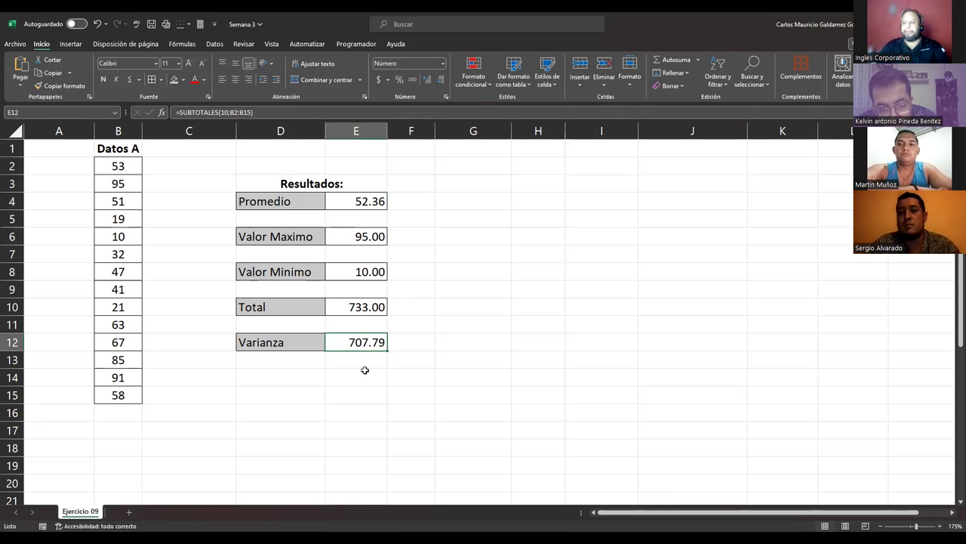
left_click(111, 167)
left_click_drag(111, 167, 118, 394)
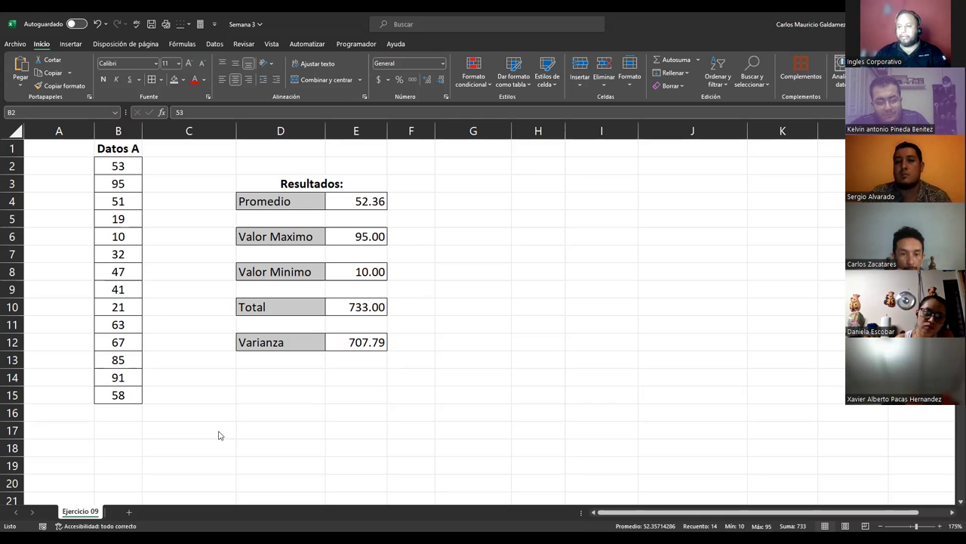
Step: In the student grades table starting at row 25, autofit the Sección column and slightly widen the # column
scroll(324, 421, "down", 5)
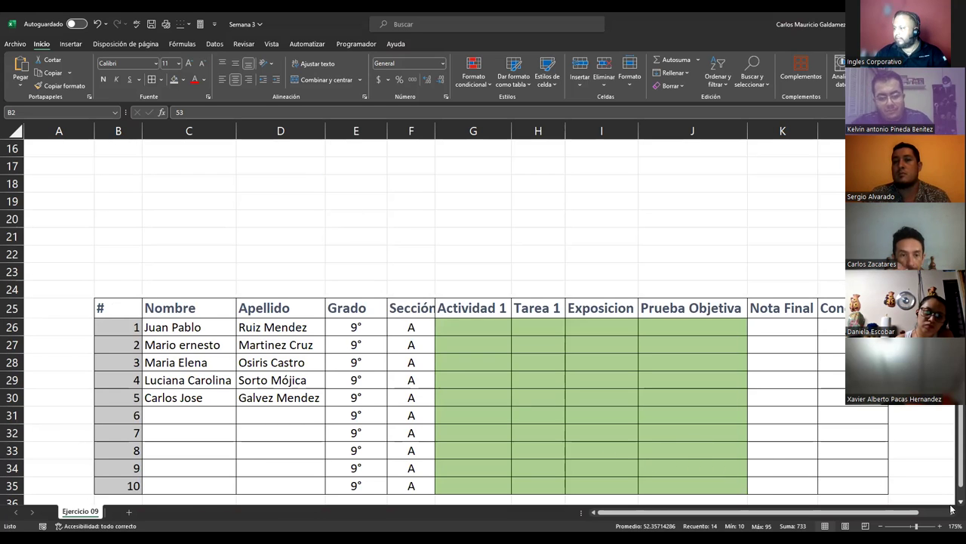
scroll(952, 509, "down", 2)
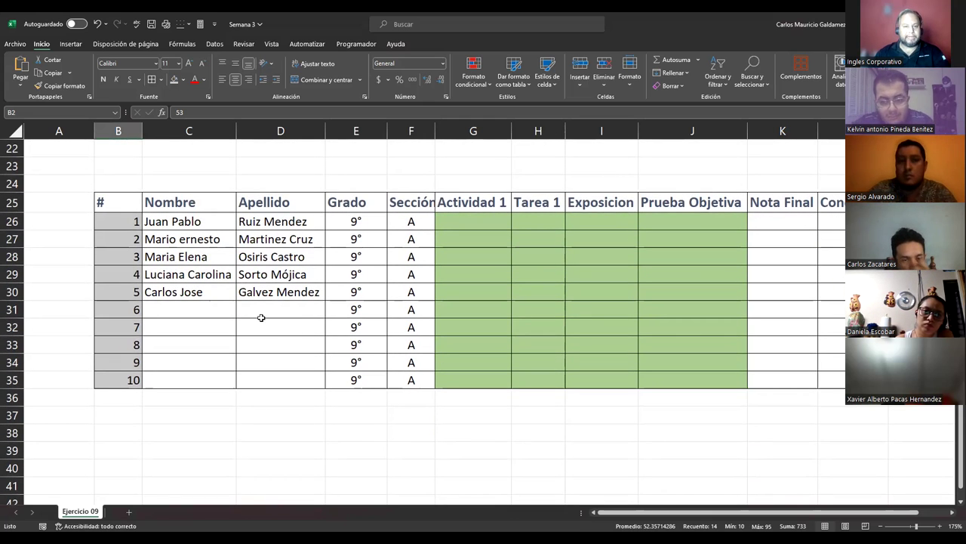
left_click(220, 347)
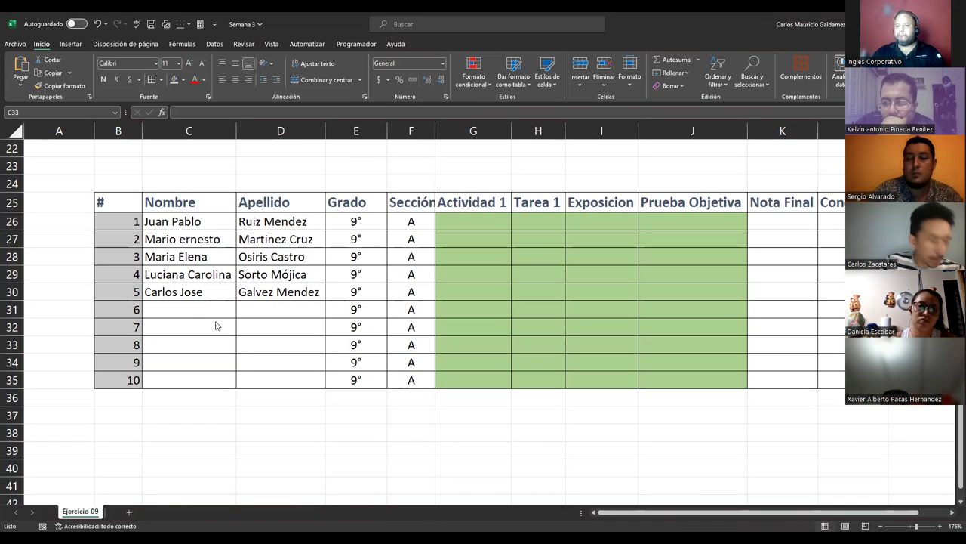
left_click(187, 343)
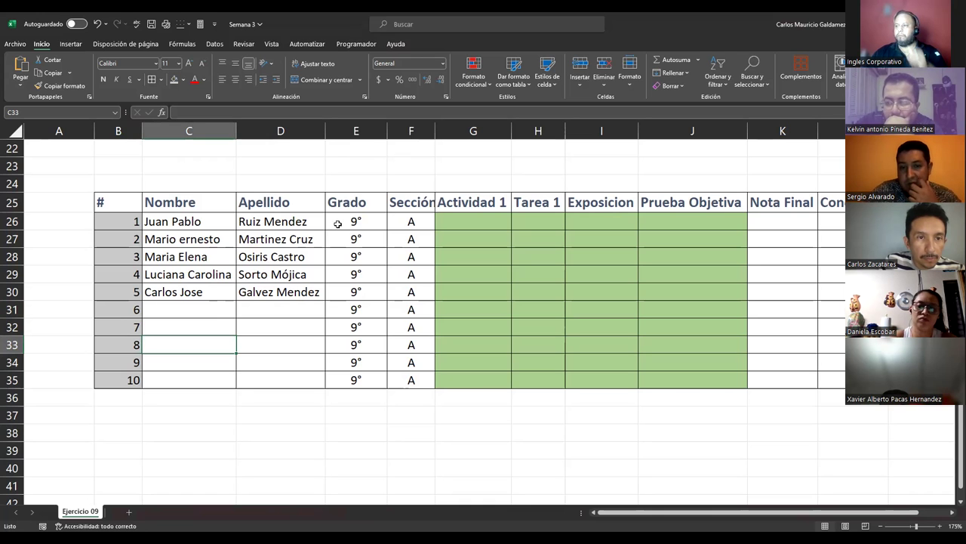
double_click(434, 134)
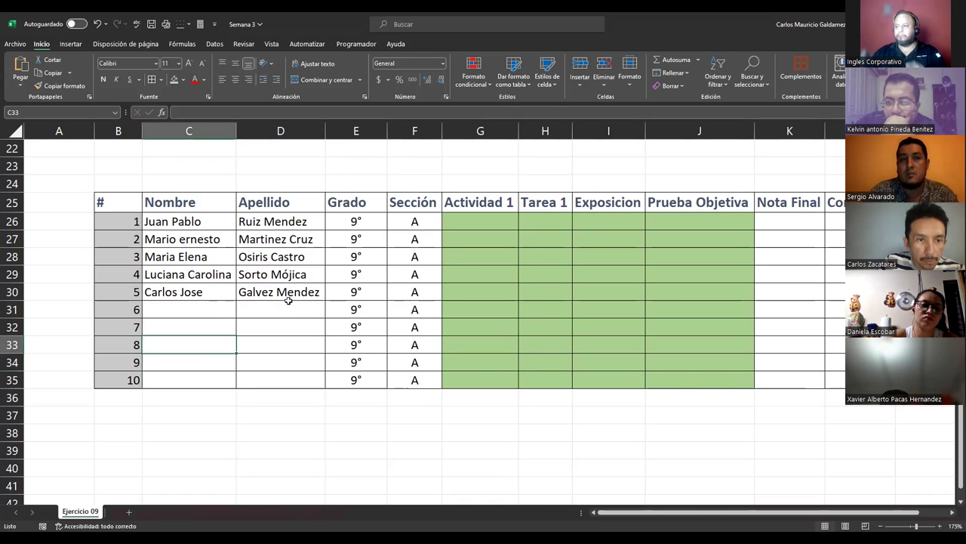
left_click_drag(142, 135, 143, 135)
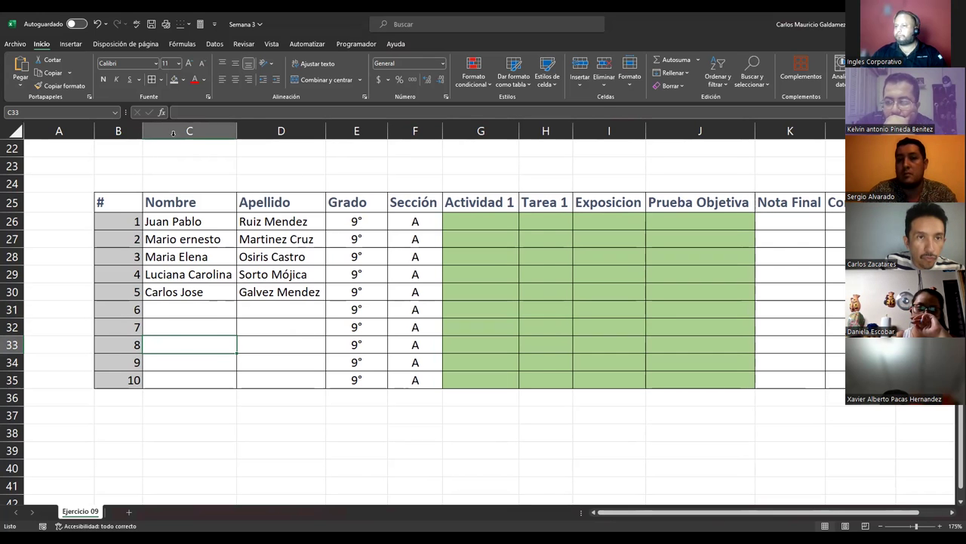
left_click(952, 513)
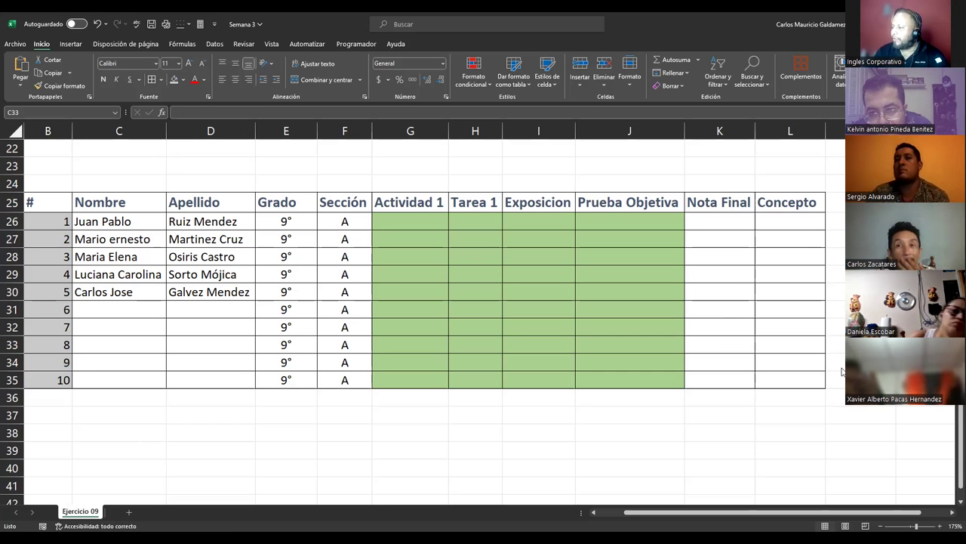
left_click(952, 513)
left_click(952, 514)
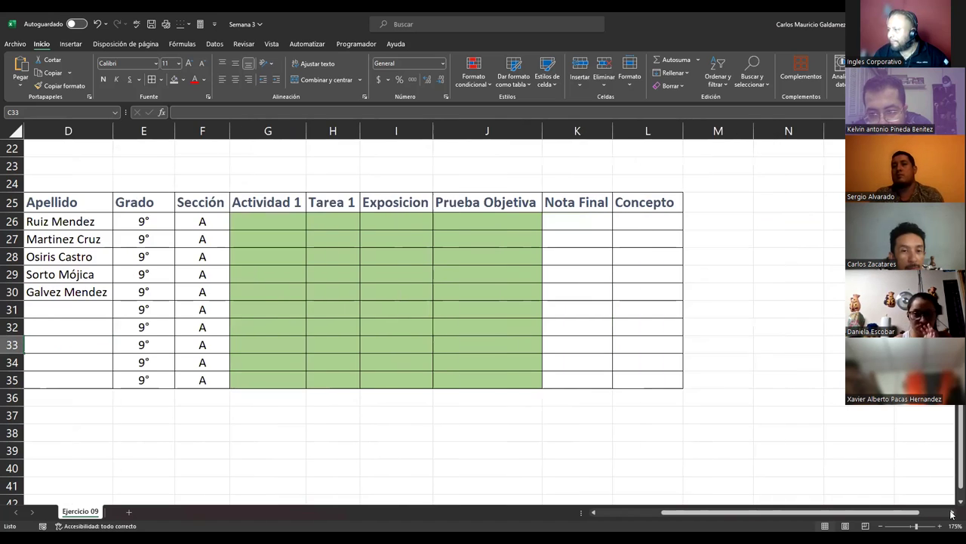
left_click_drag(772, 257, 842, 260)
left_click_drag(791, 280, 789, 351)
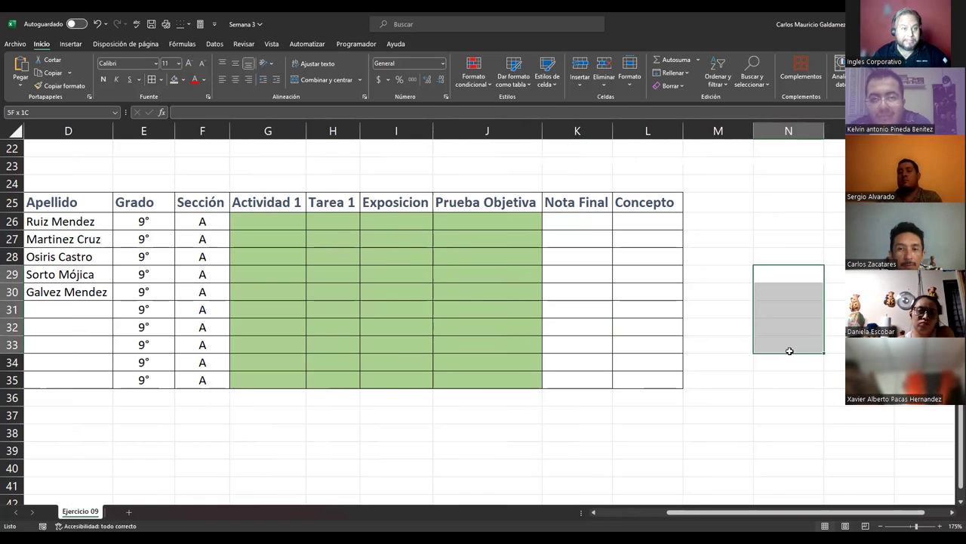
left_click_drag(835, 273, 835, 347)
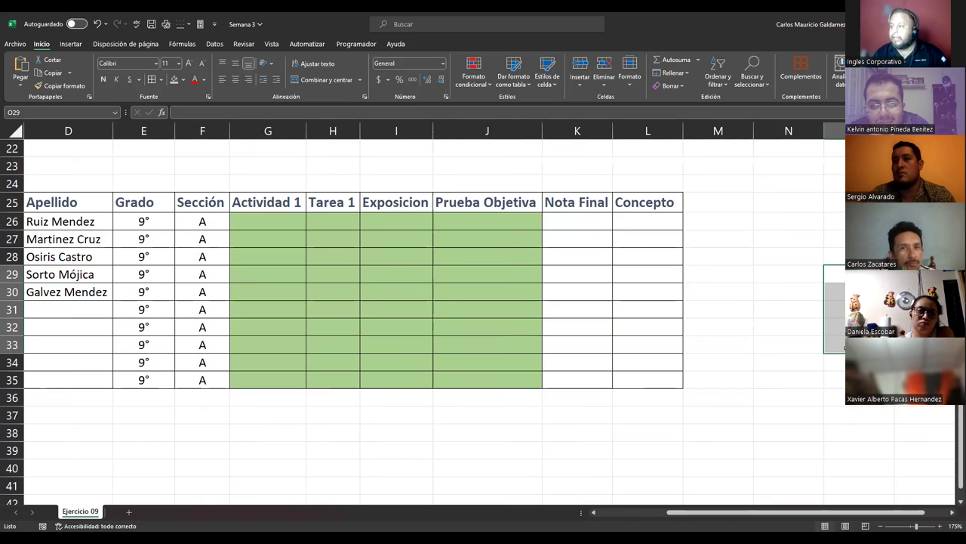
left_click(835, 274)
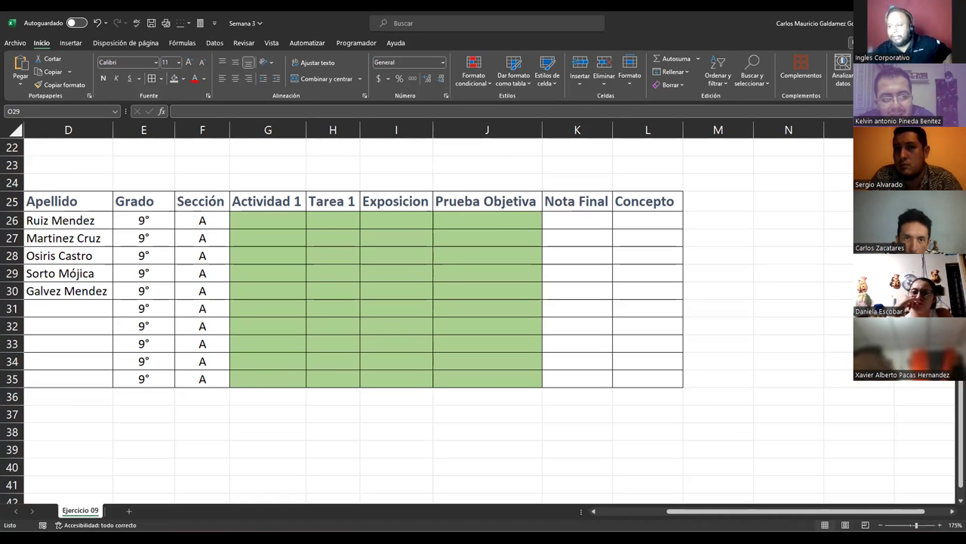
Step: Switch to the Notepad notes and examine the NOTA FINAL weights, CONCEPTO rules and TABLA DE RESULTADOS requirements
key("alt+Tab")
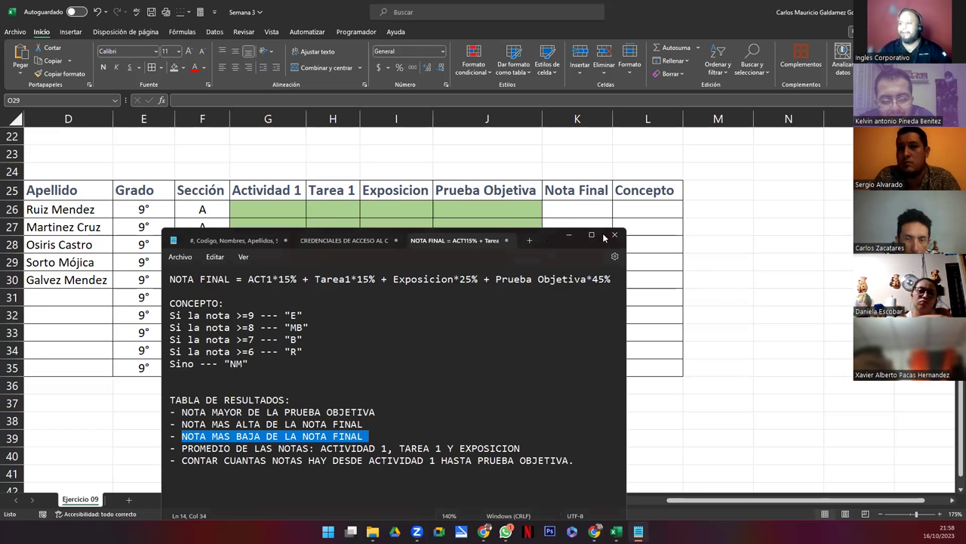
left_click_drag(604, 239, 662, 231)
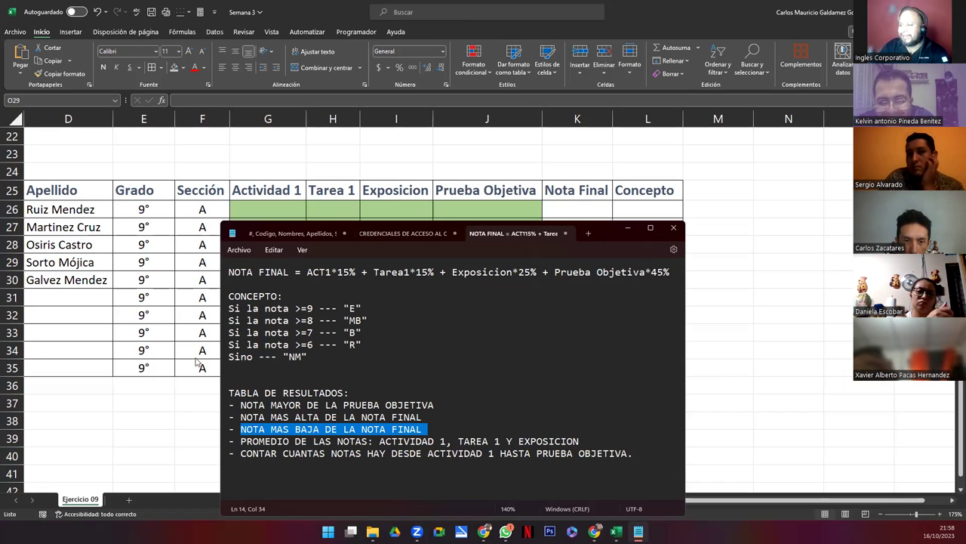
left_click(443, 441)
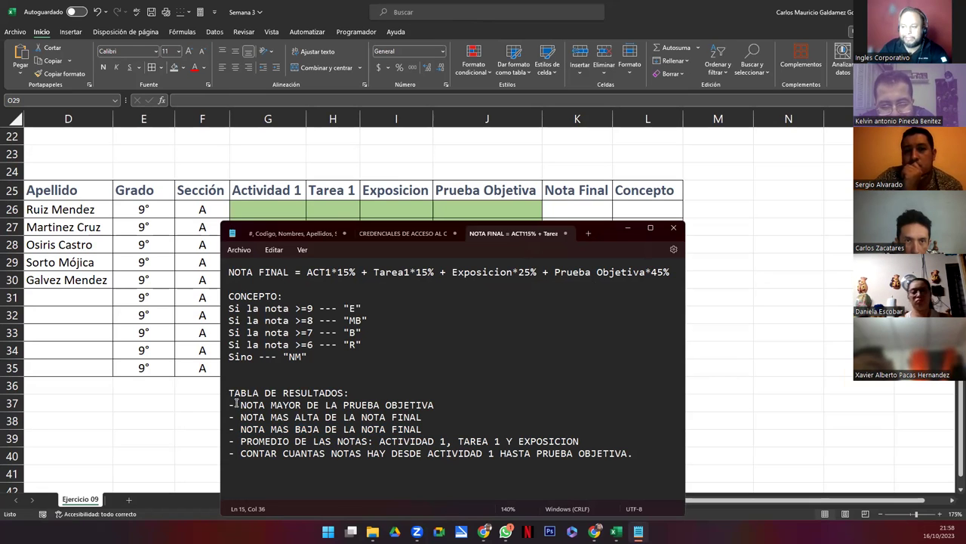
Step: Highlight the TABLA DE RESULTADOS items on the highest Prueba Objetiva, highest and lowest Nota Final, and the average of the three activities
left_click_drag(241, 405, 435, 406)
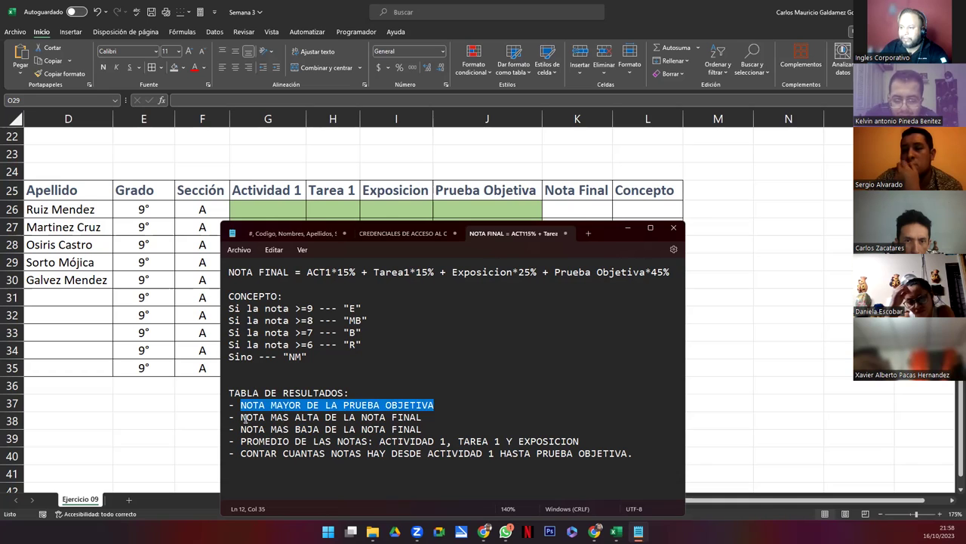
left_click_drag(242, 417, 429, 427)
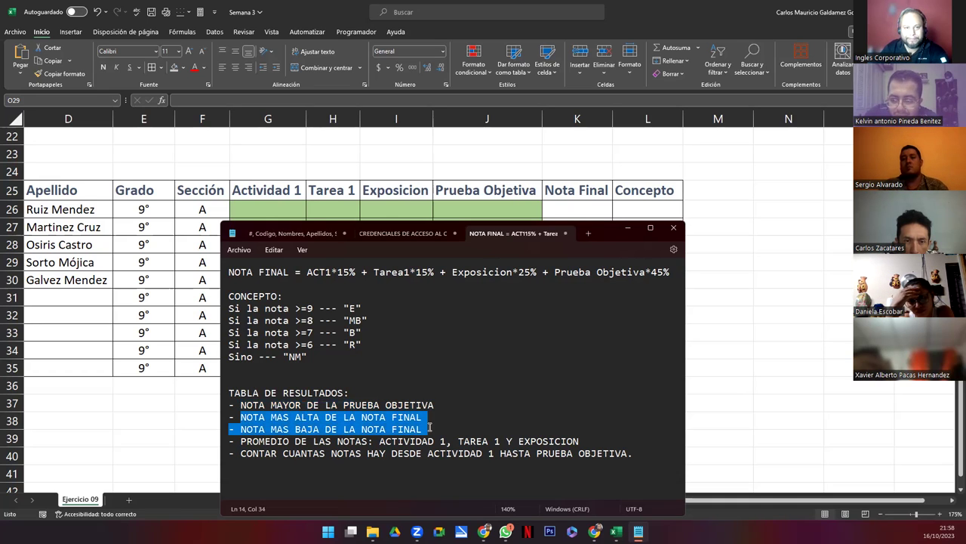
left_click(416, 434)
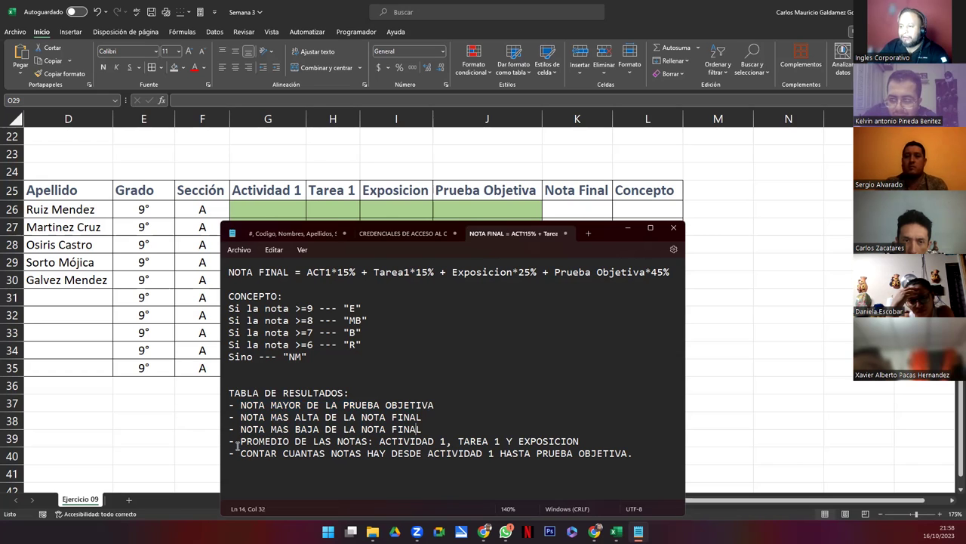
left_click_drag(242, 443, 582, 444)
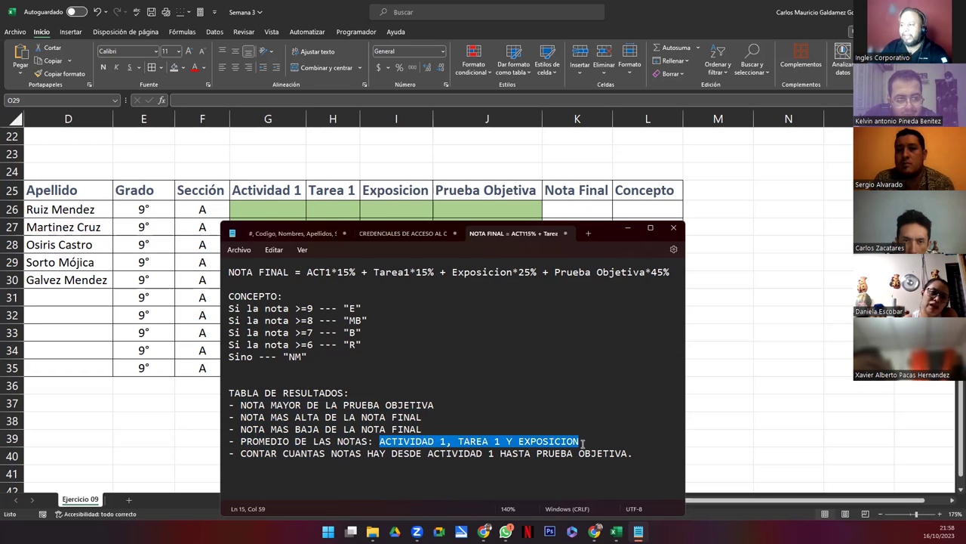
Step: In the grades table, check the Actividad 1, Tarea 1 and Exposicion ranges from row 26 to 35 for the average
left_click(289, 209)
left_click_drag(267, 209, 261, 367)
left_click_drag(334, 211, 337, 374)
left_click_drag(407, 209, 394, 367)
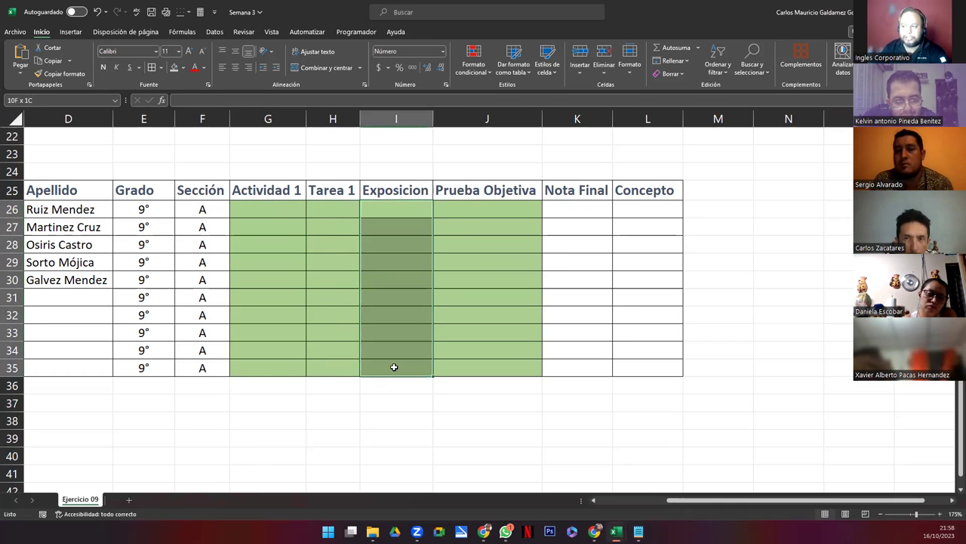
Step: Return to the Notepad notes and highlight the requirement to count the grades from Actividad 1 to Prueba Objetiva
key("alt+Tab")
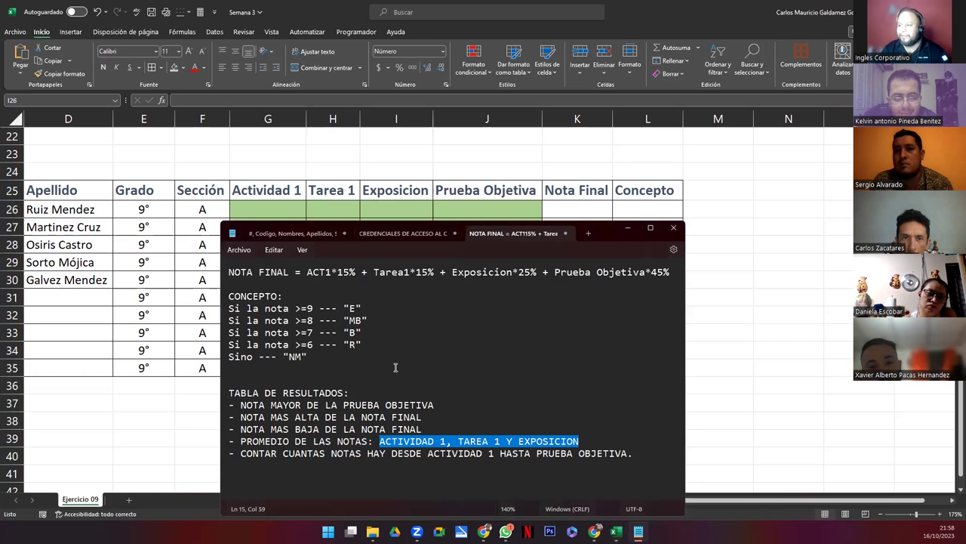
left_click(241, 454)
left_click_drag(241, 454, 636, 454)
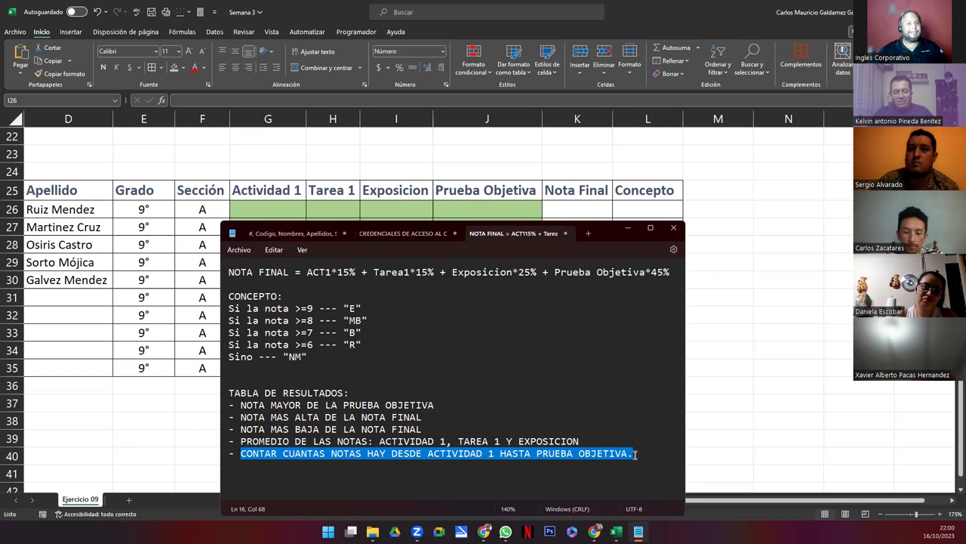
Step: Minimize the notes and workbook, switch to the Sesión09_A-16H Genially presentation in Chrome, and show it full screen
left_click(627, 227)
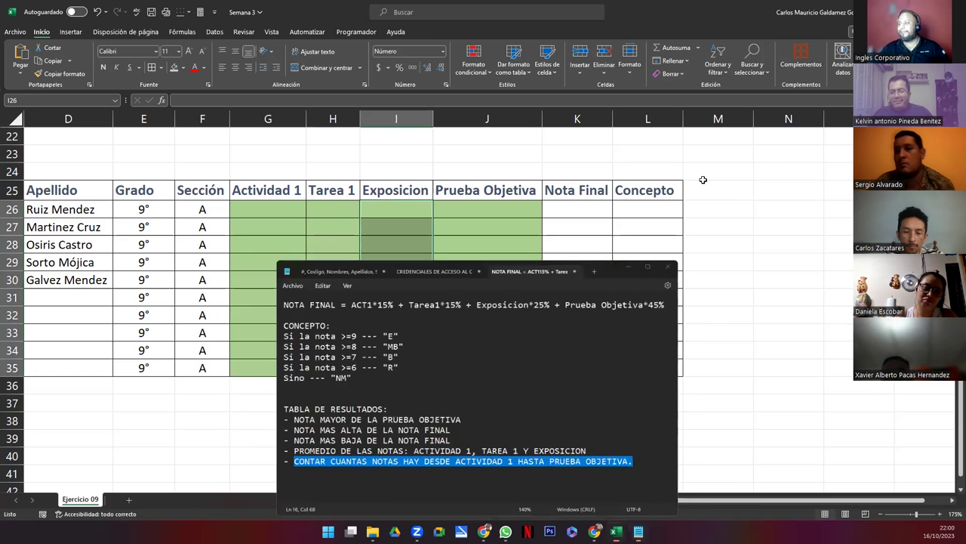
left_click(883, 12)
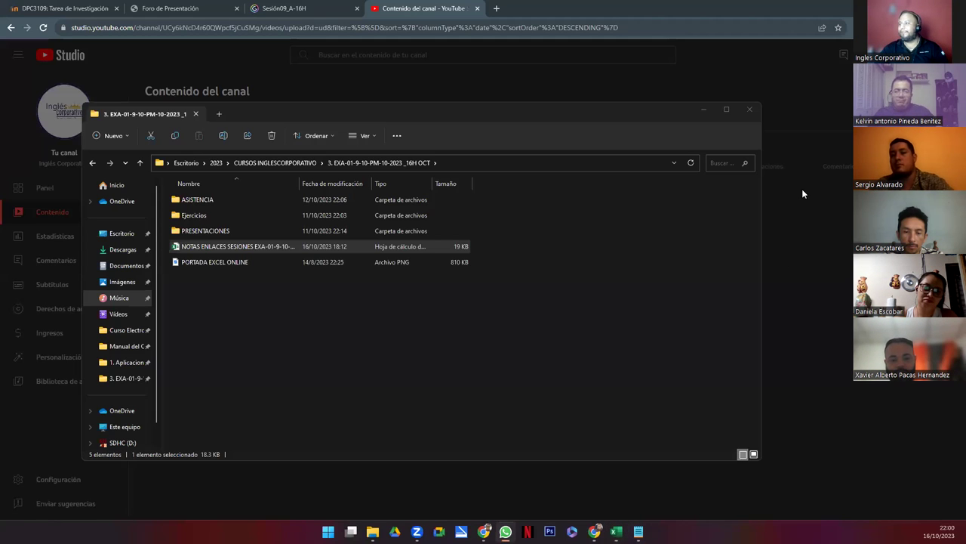
left_click(258, 12)
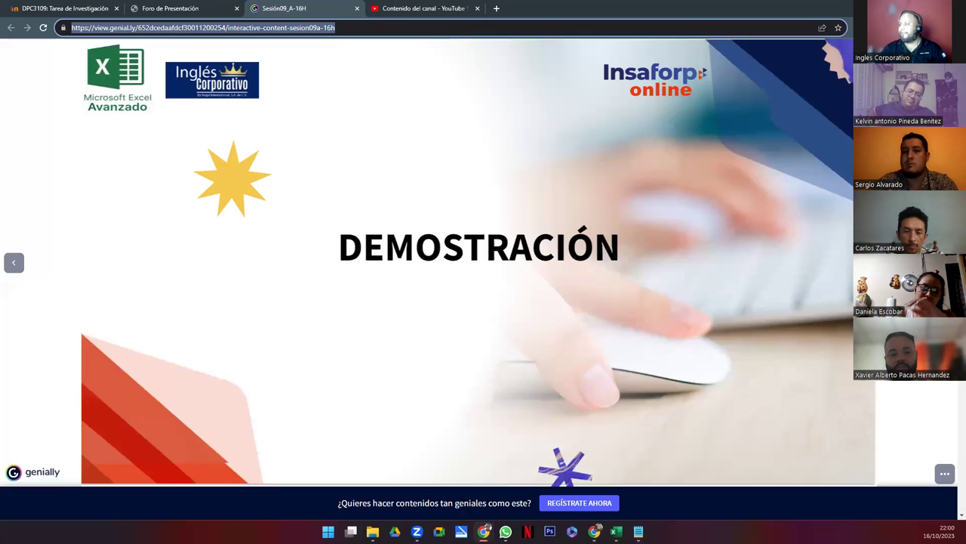
left_click(940, 483)
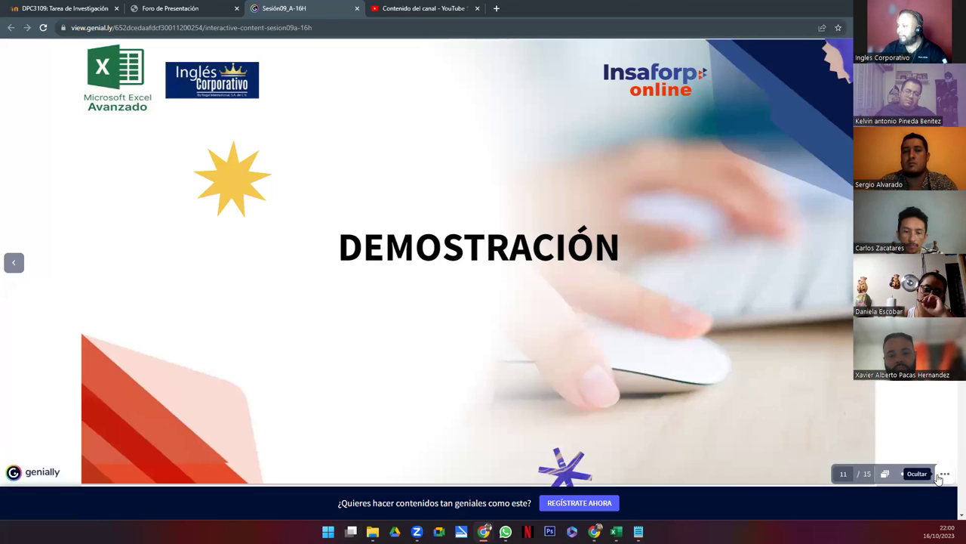
left_click(907, 473)
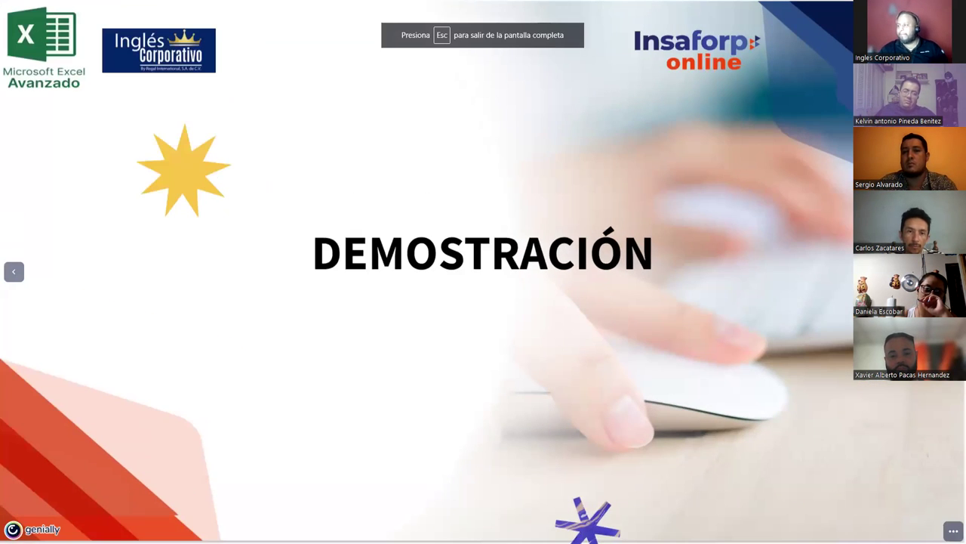
Step: Advance the presentation from DEMOSTRACIÓN through CONSULTAS and ZONA DE CONSULTAS to the FINALIZACIÓN slide
key("Right")
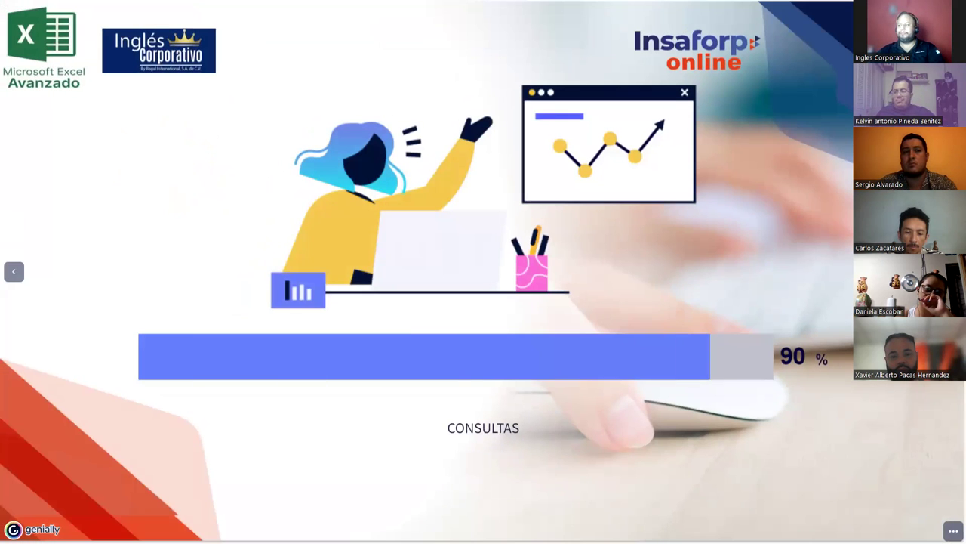
key("Right")
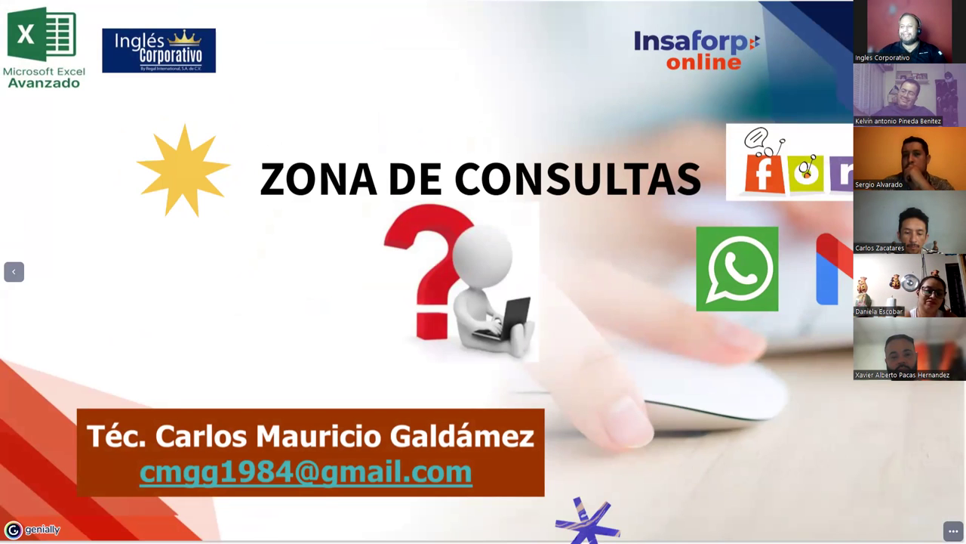
key("Right")
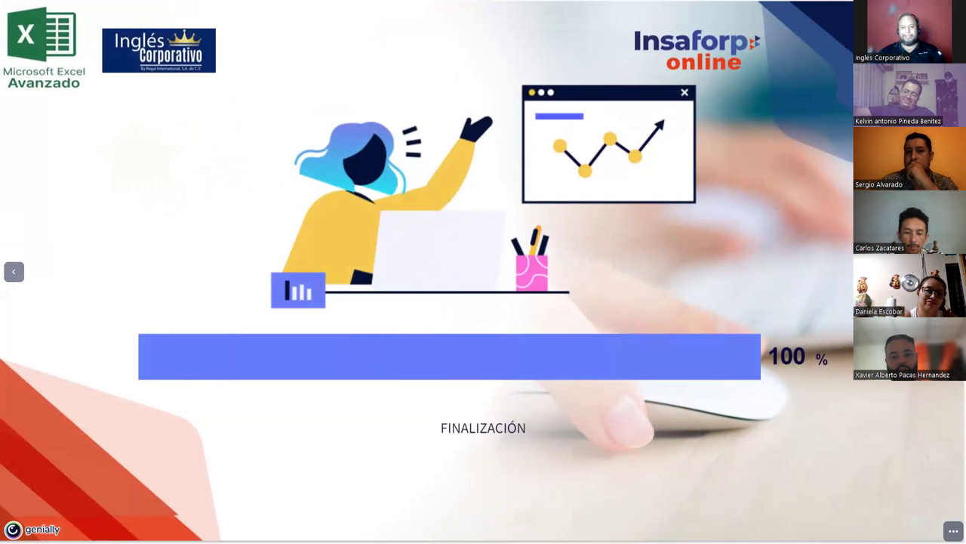